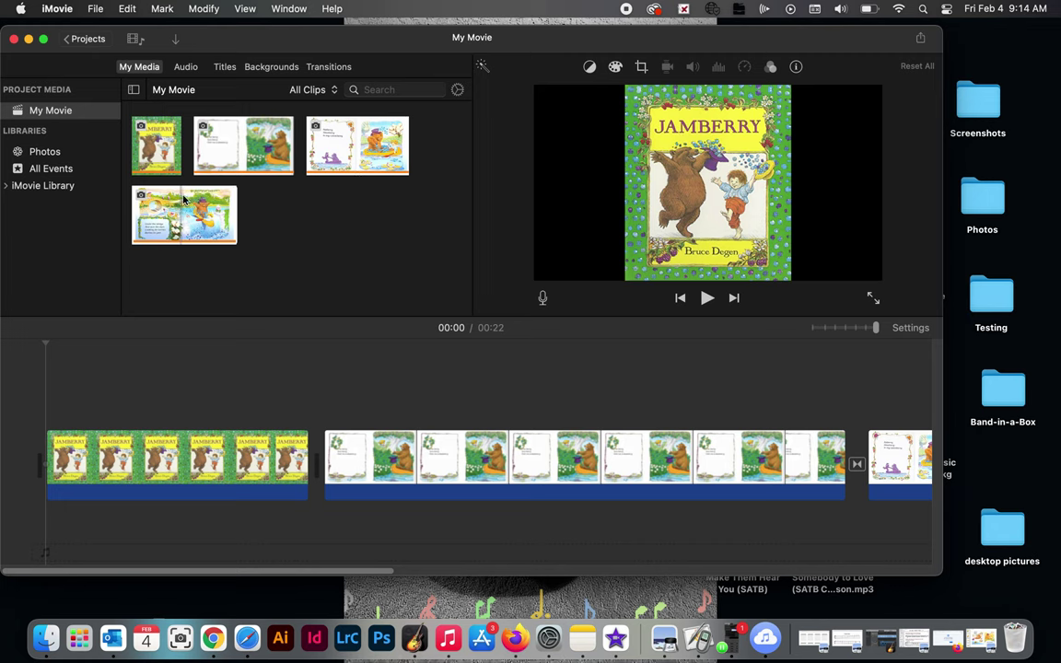
# Preview the 'Under the bridge' page, then bring up the media Import window.
pyautogui.click(226, 198)
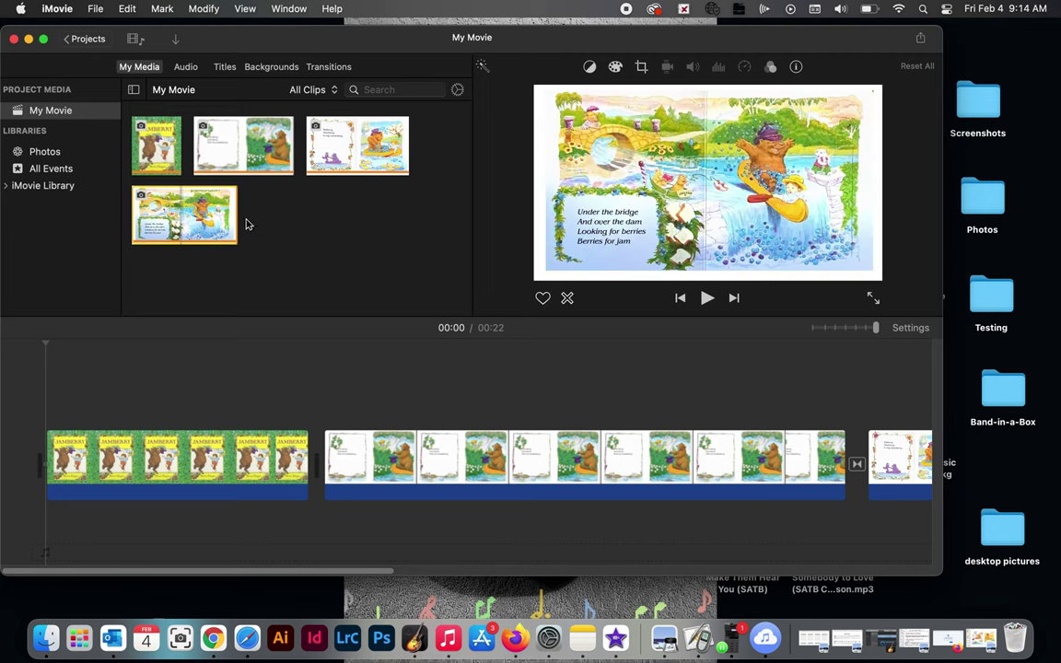
pyautogui.click(175, 39)
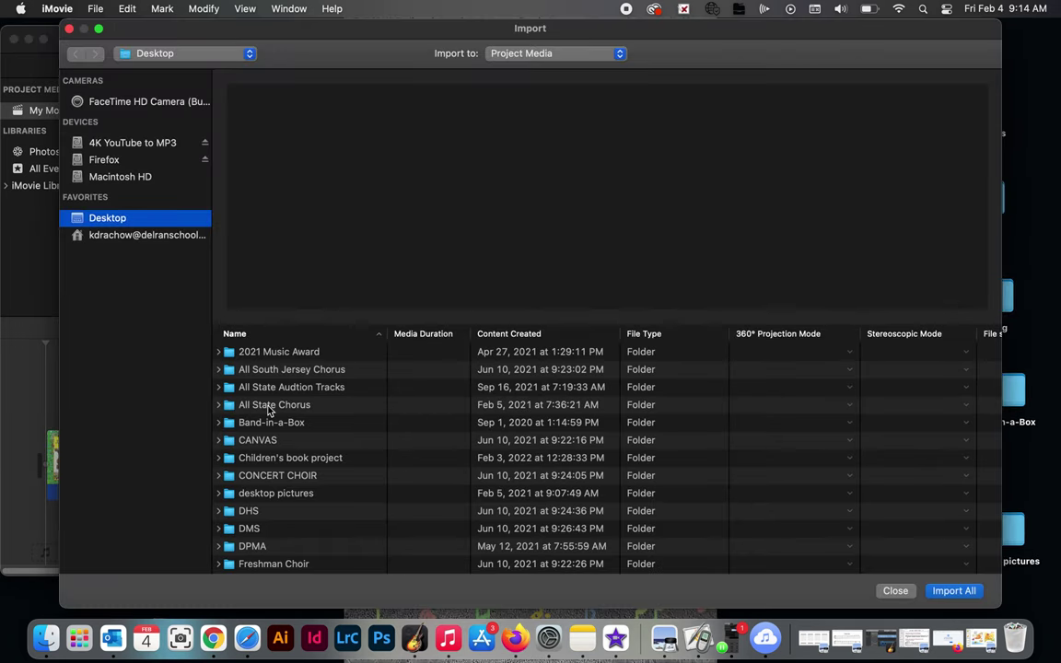
# Import both Feb 4 screenshots from the Children's book project folder into Project Media.
pyautogui.scroll(-2, 264, 421)
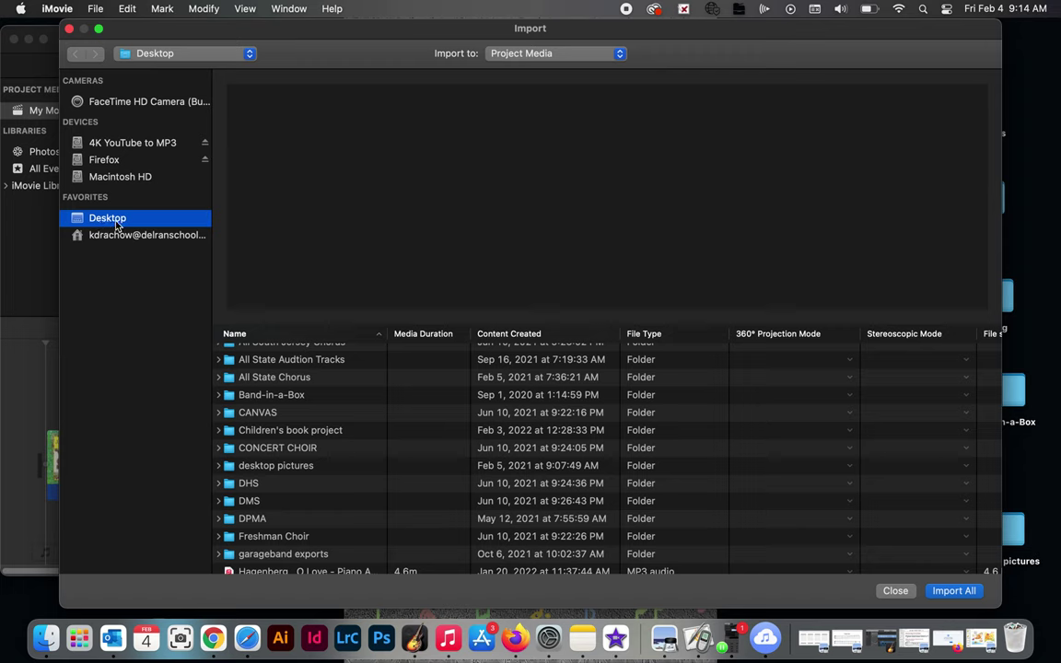
pyautogui.doubleClick(295, 436)
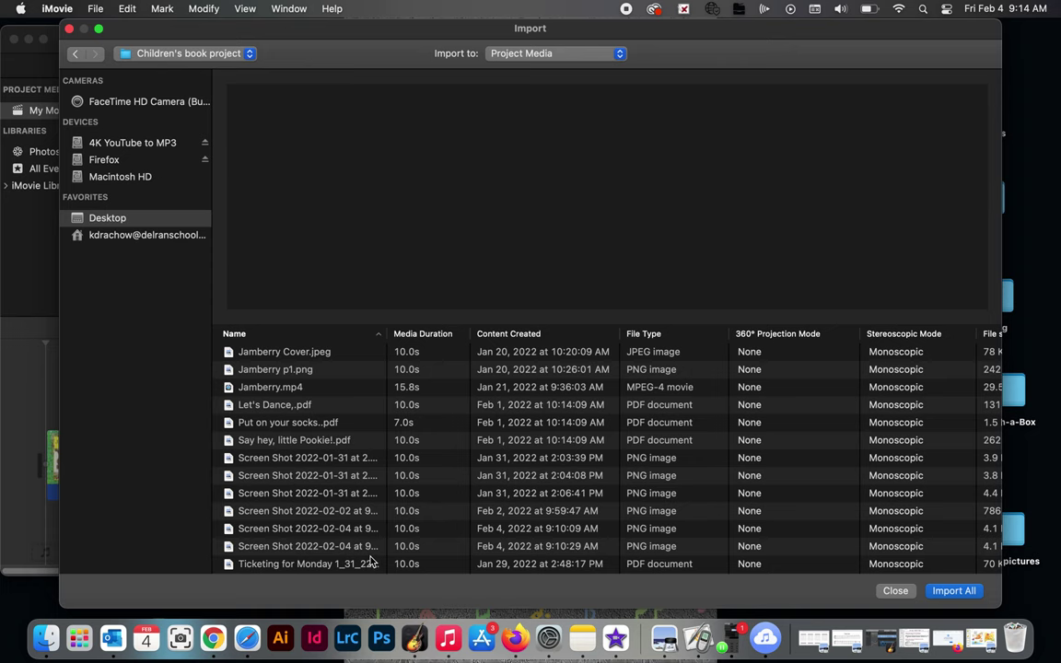
pyautogui.hscroll(2, 368, 494)
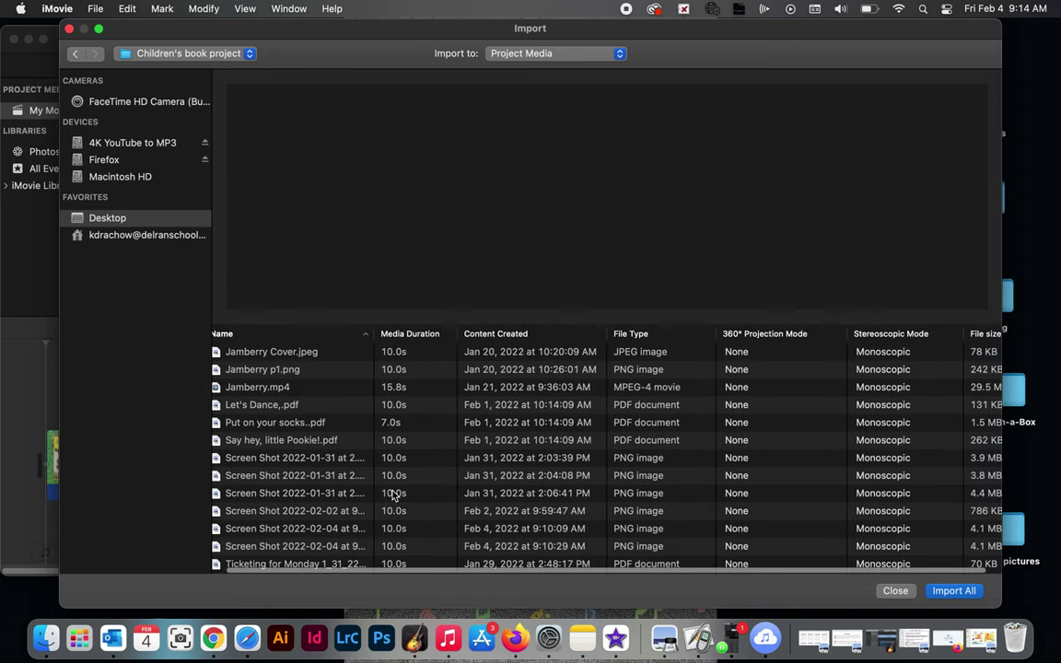
pyautogui.hscroll(-1, 394, 496)
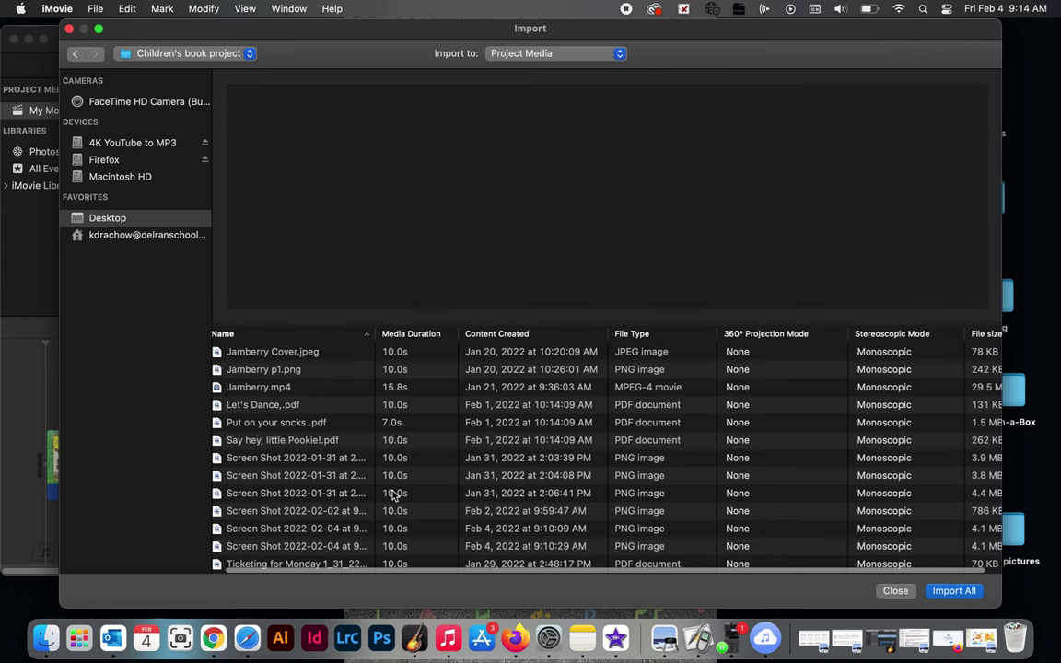
pyautogui.click(324, 530)
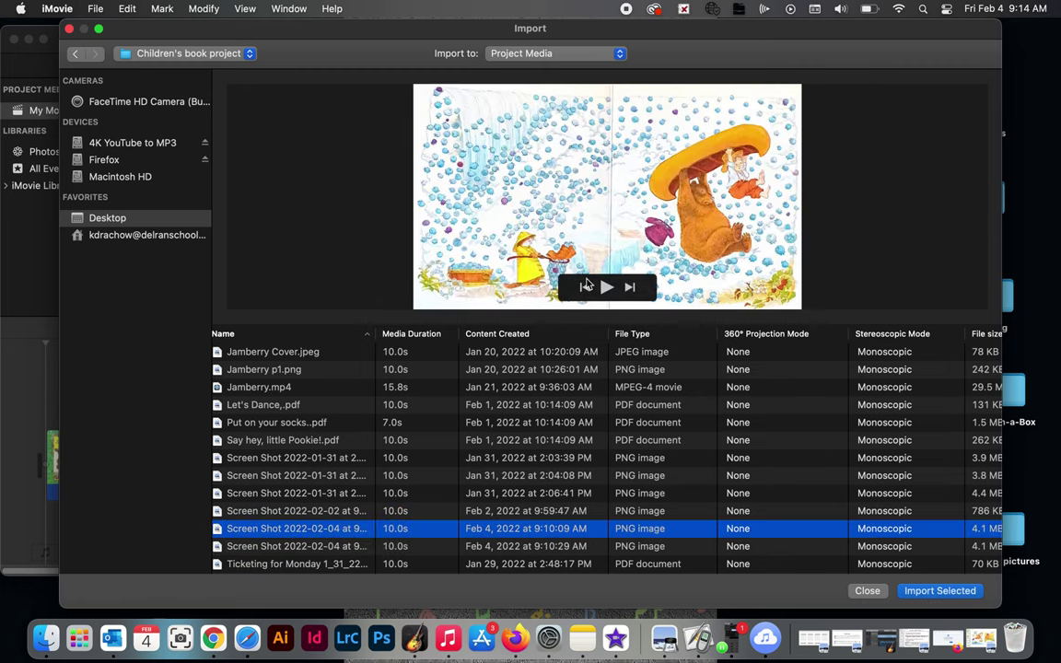
pyautogui.keyDown('shift'); pyautogui.click(336, 546); pyautogui.keyUp('shift')
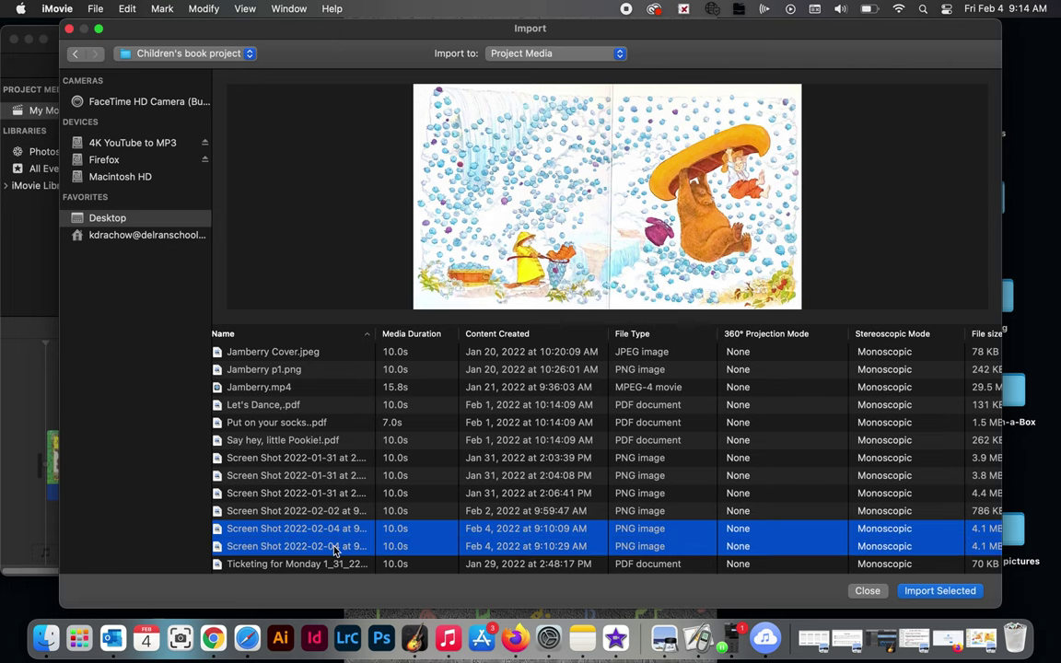
pyautogui.click(935, 590)
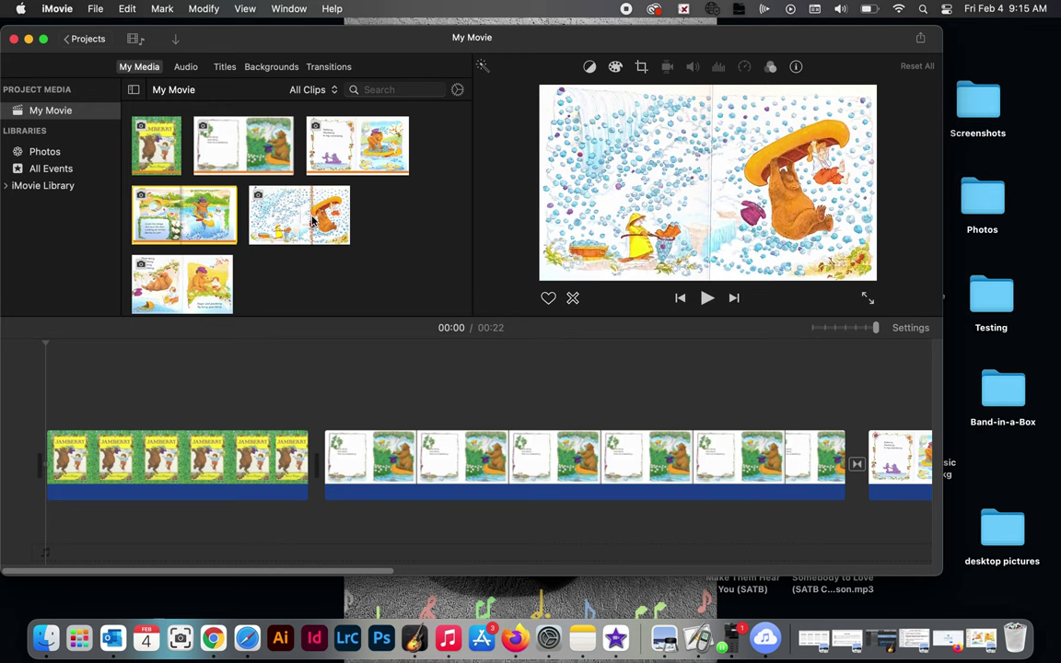
# Place the blue-dots berry-shower page at the end of the timeline as a 4.0s clip.
pyautogui.hscroll(10, 521, 425)
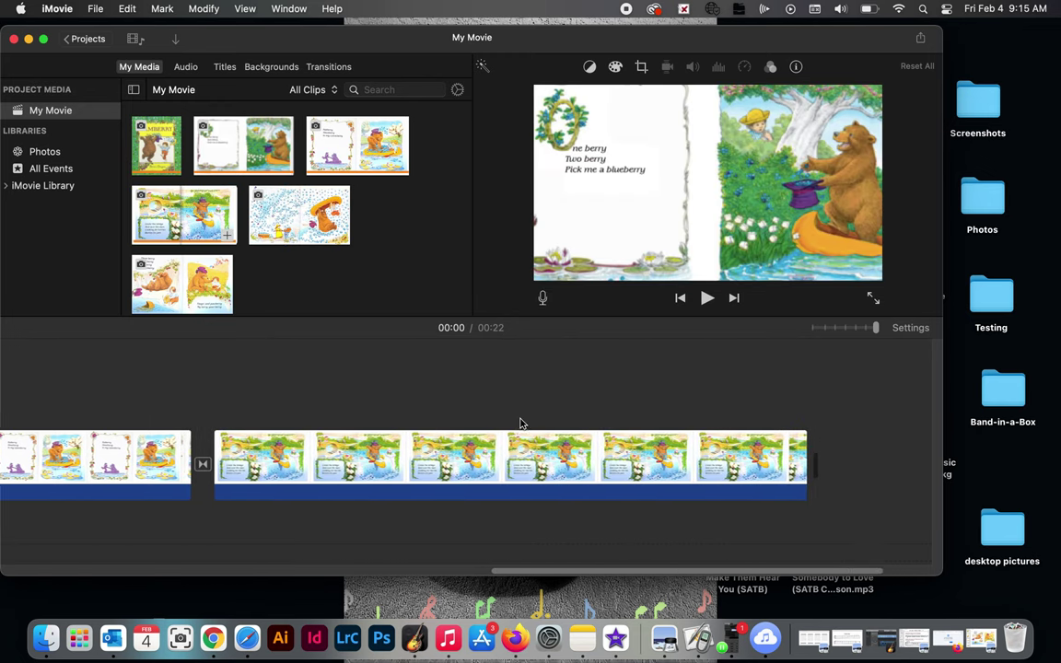
pyautogui.hscroll(3, 522, 424)
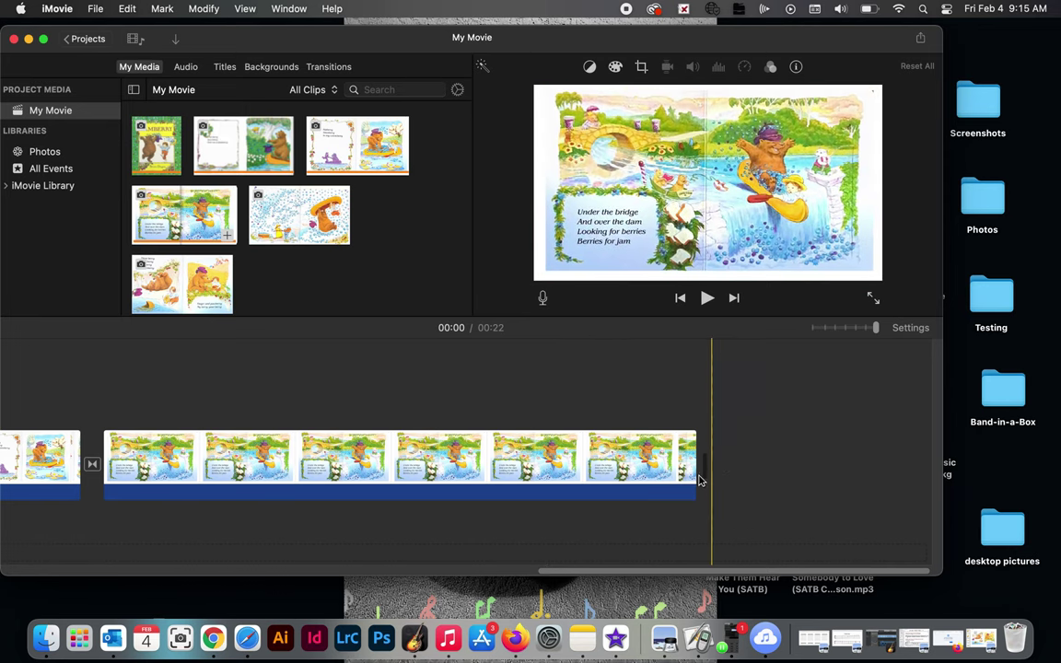
pyautogui.click(287, 212)
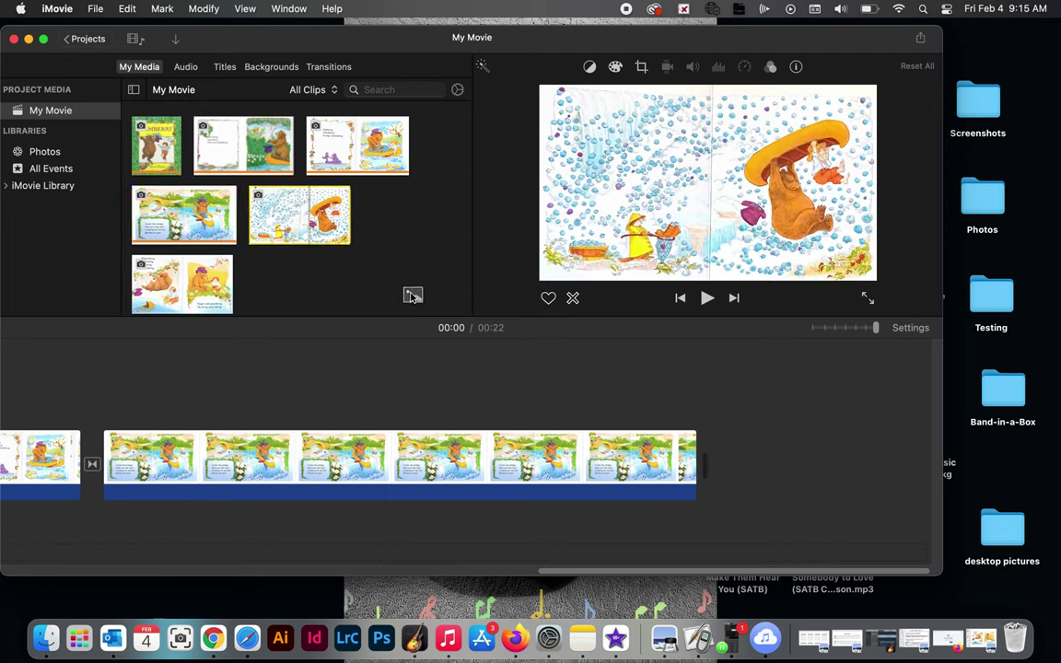
pyautogui.moveTo(413, 295); pyautogui.dragTo(717, 467)
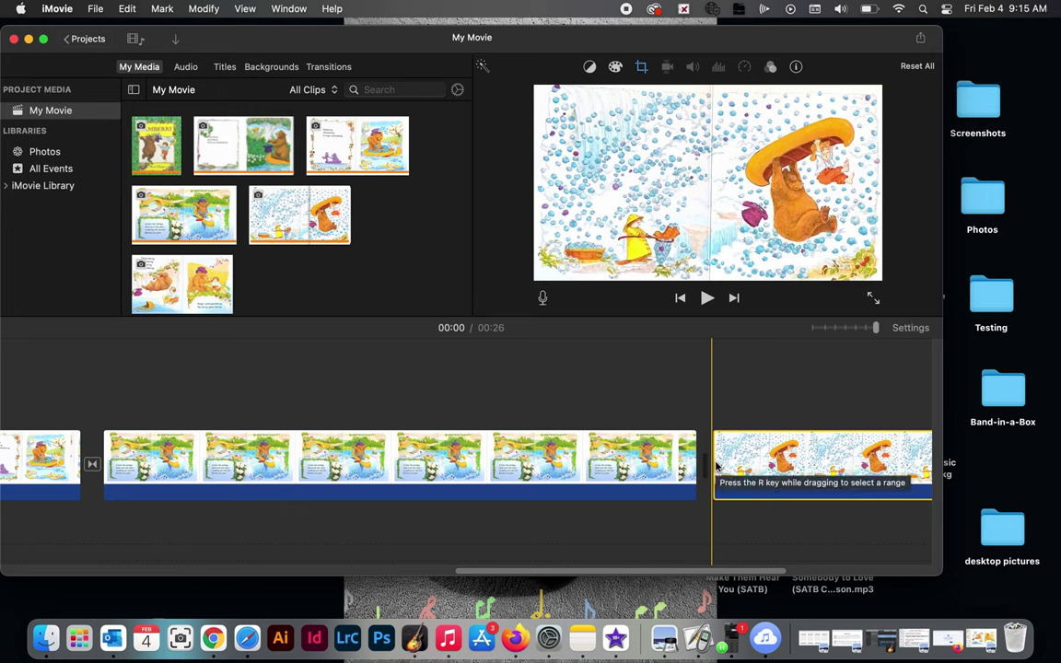
pyautogui.hscroll(5, 716, 466)
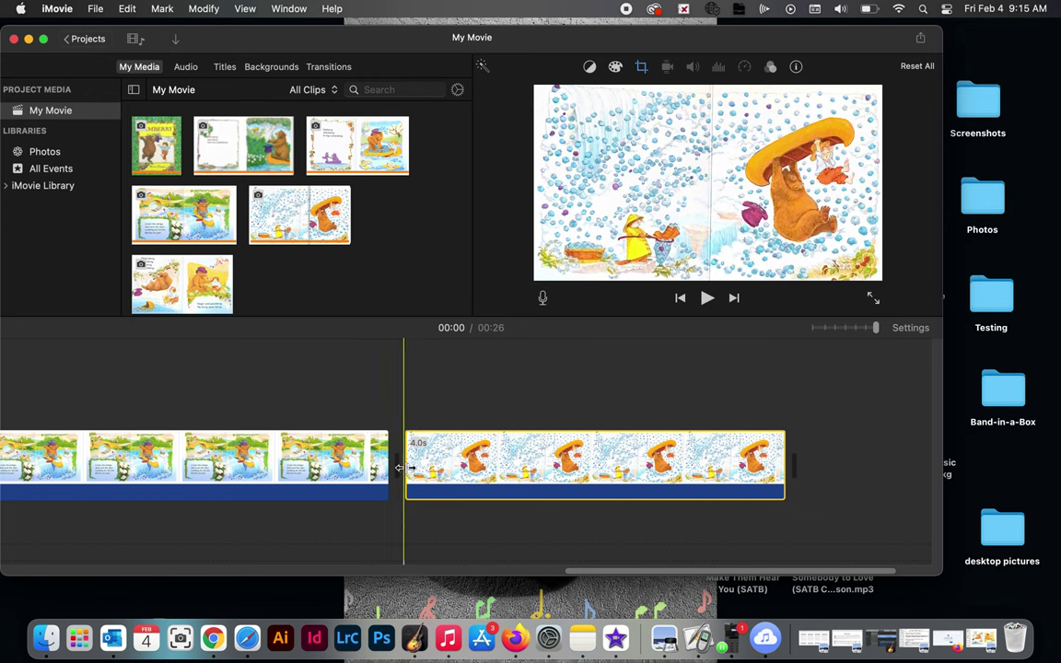
pyautogui.hscroll(2, 341, 456)
pyautogui.hscroll(-5, 341, 454)
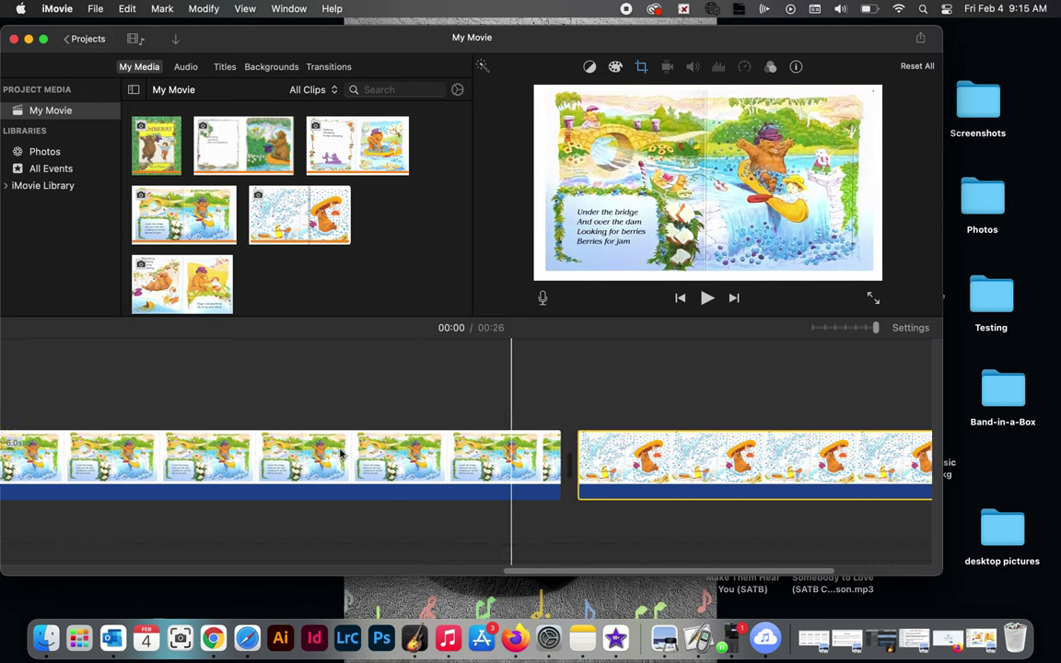
pyautogui.hscroll(-3, 339, 455)
pyautogui.hscroll(2, 276, 455)
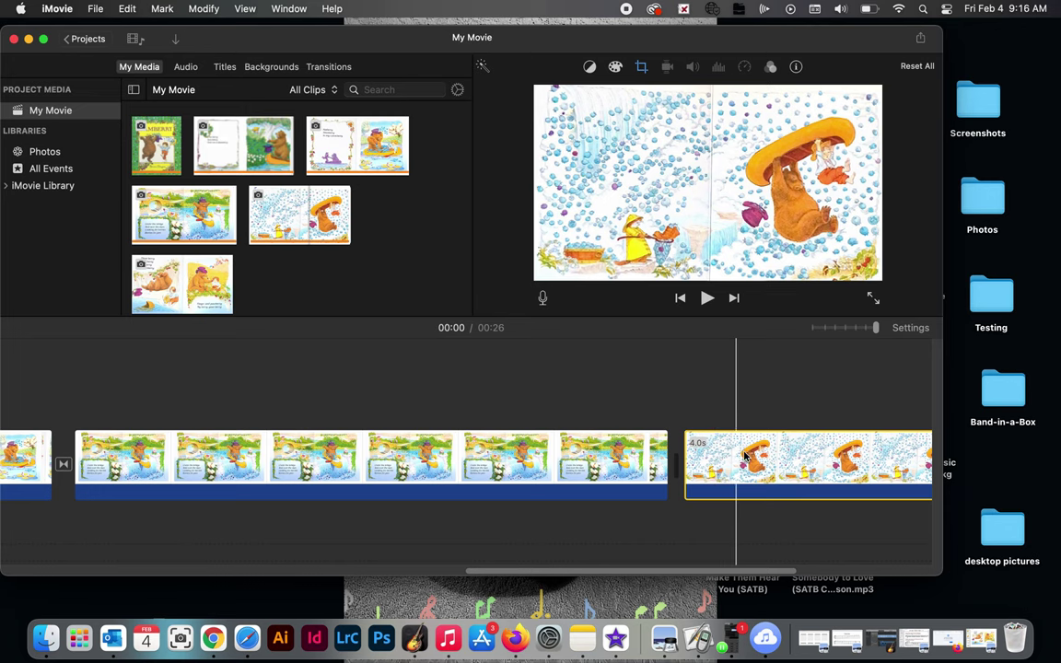
pyautogui.hscroll(5, 748, 458)
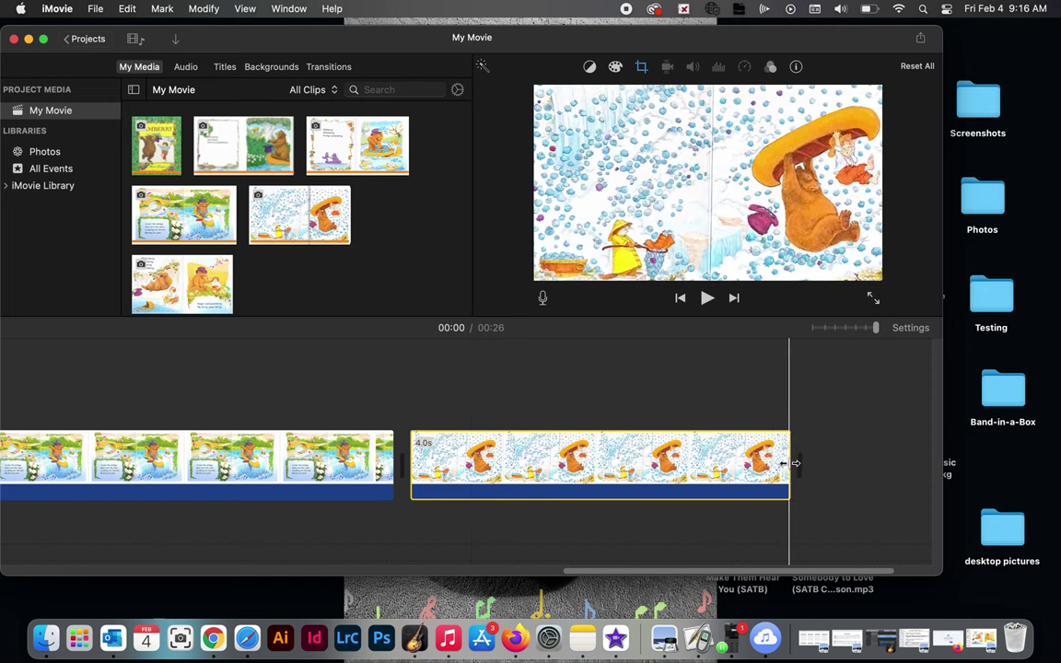
# Stretch the blue-dots clip to about 4.6 seconds, making the movie 28 seconds long.
pyautogui.moveTo(794, 463); pyautogui.dragTo(798, 467)
pyautogui.moveTo(794, 465); pyautogui.dragTo(862, 471)
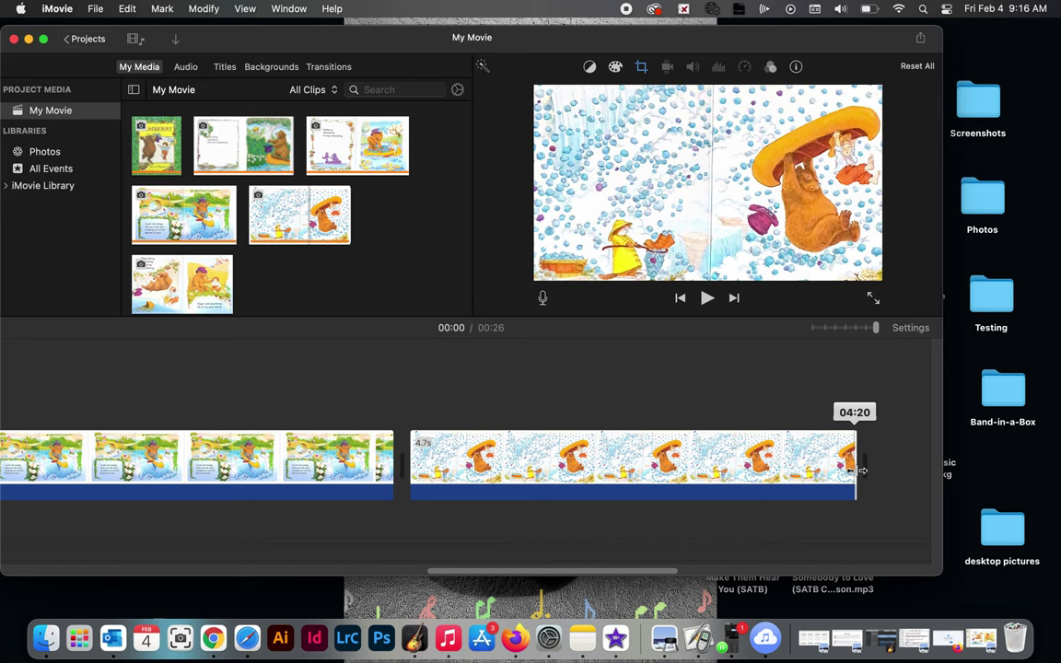
pyautogui.moveTo(862, 470); pyautogui.dragTo(824, 466)
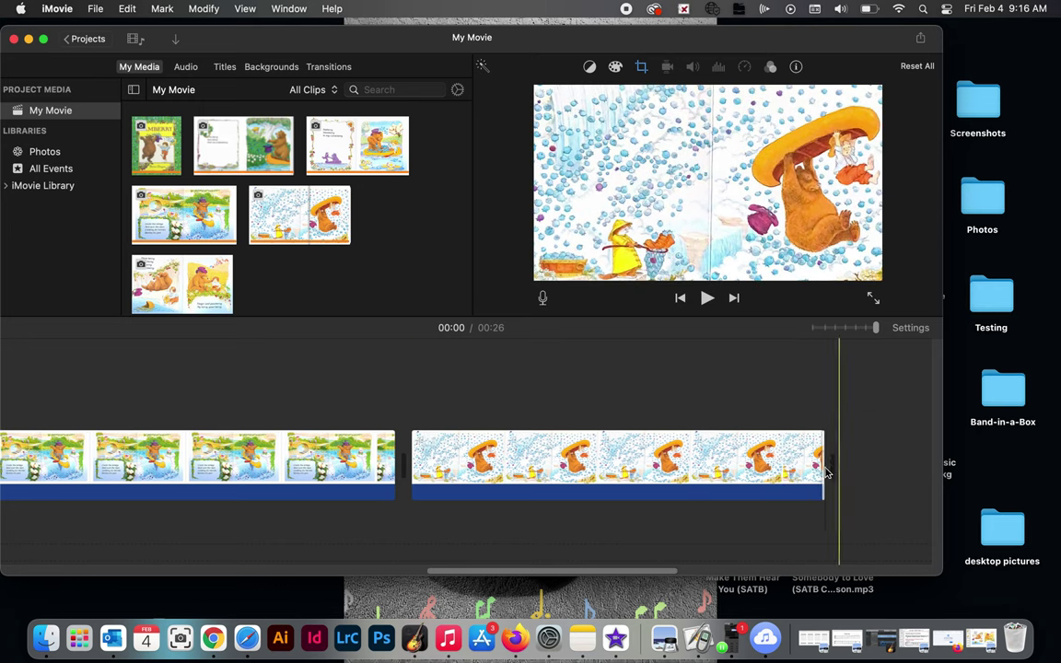
pyautogui.moveTo(824, 470); pyautogui.dragTo(533, 465)
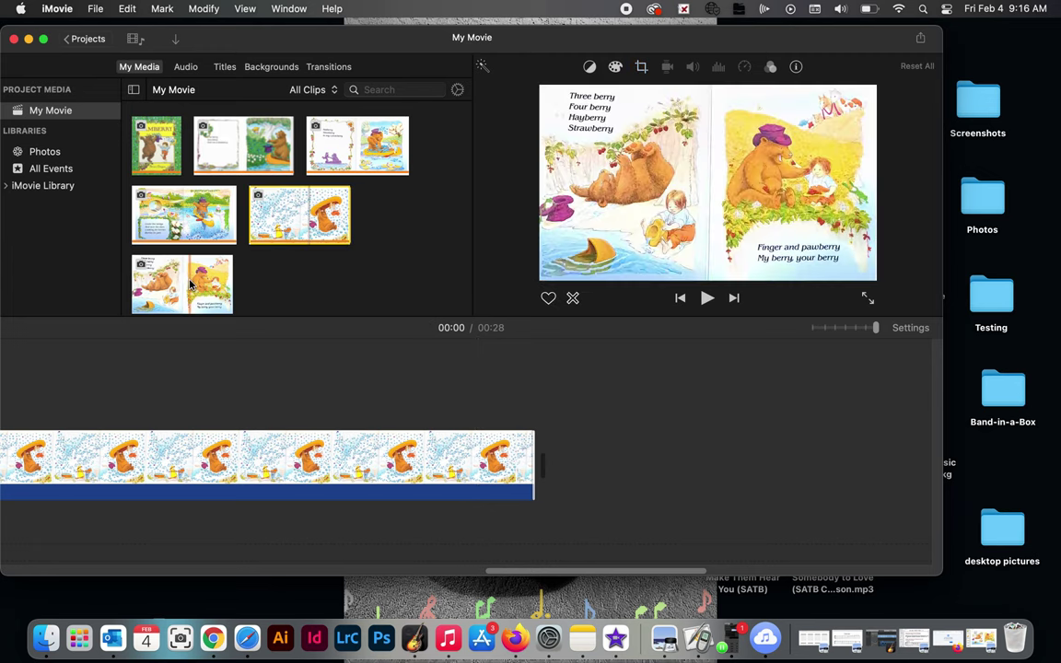
# Append the 'Three berry, Four berry' page after the blue-dots clip and lengthen it to about 5.6s.
pyautogui.moveTo(171, 291); pyautogui.dragTo(555, 466)
pyautogui.hscroll(5, 623, 474)
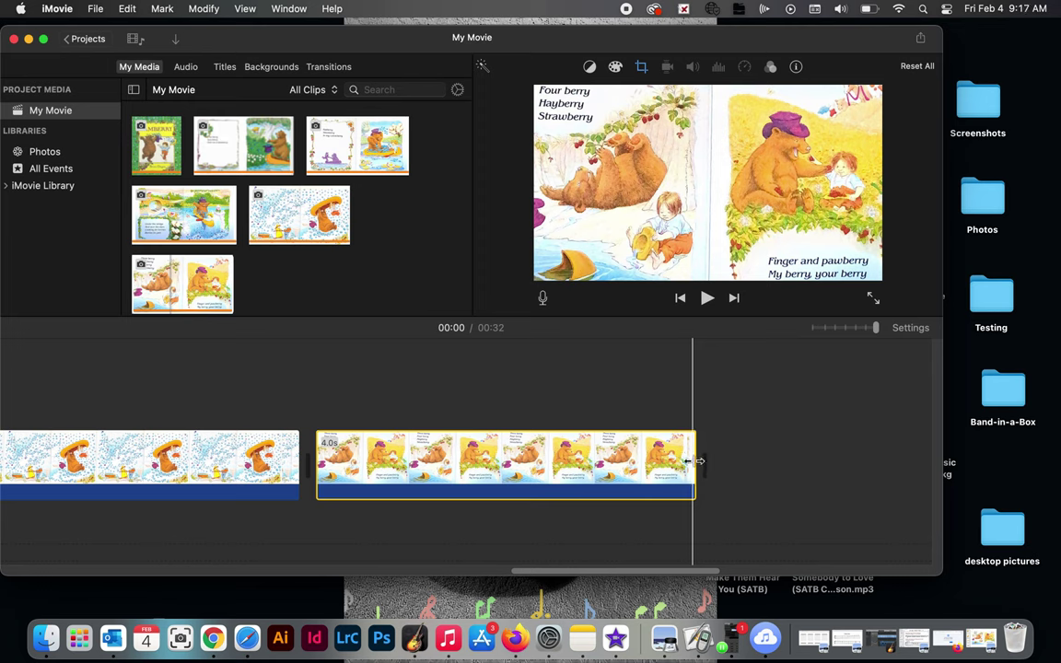
pyautogui.moveTo(699, 460); pyautogui.dragTo(888, 485)
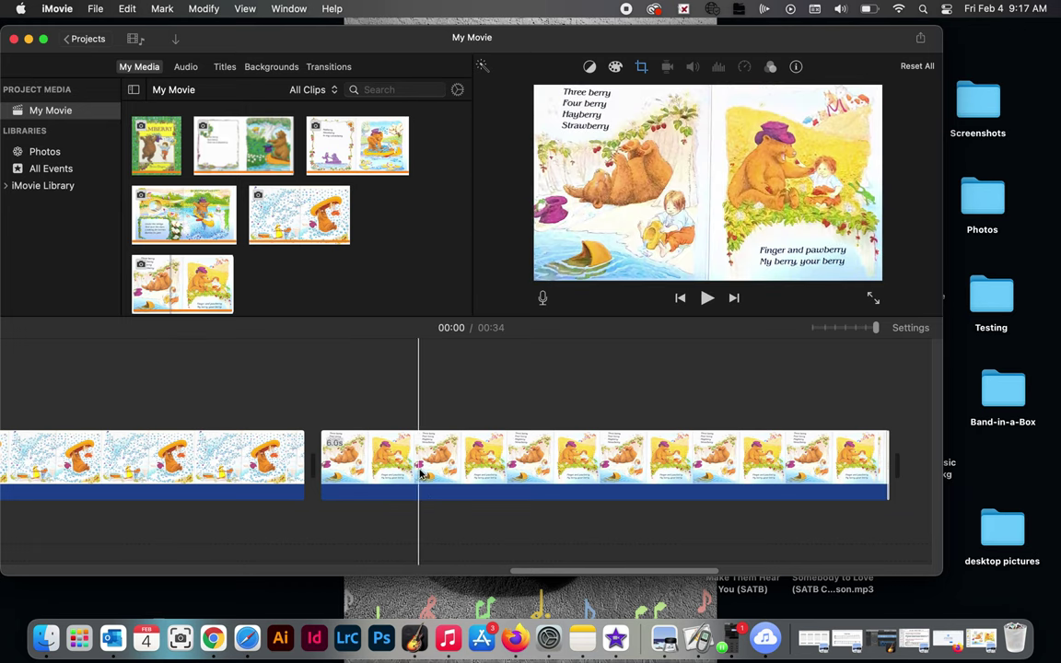
# Select the 'Three berry, Four berry' clip and bring up its Ken Burns crop settings.
pyautogui.click(497, 481)
pyautogui.click(631, 212)
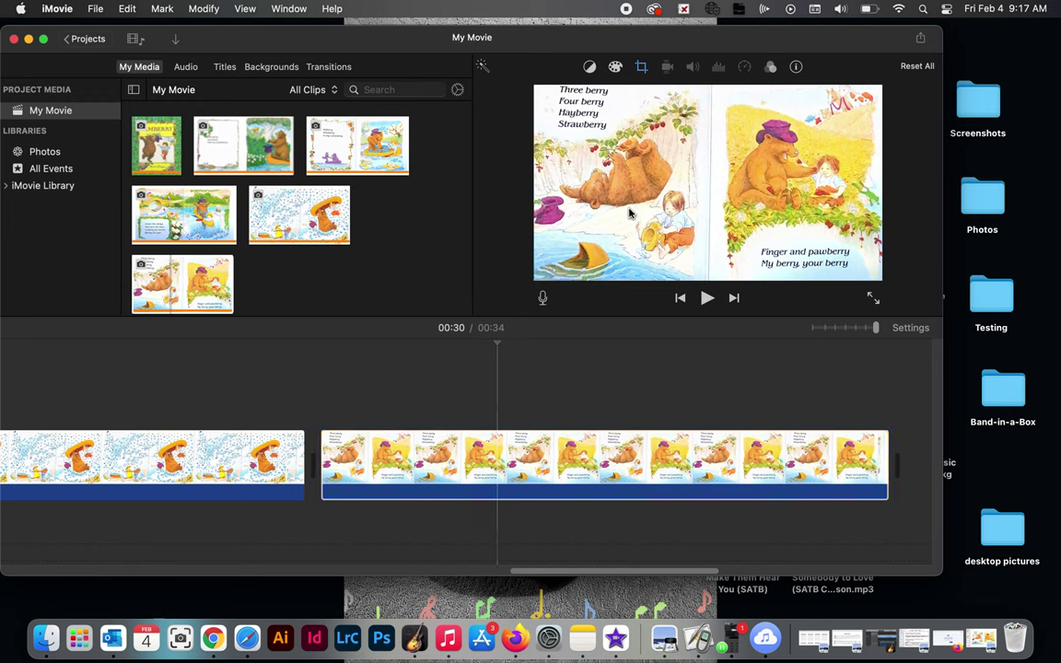
pyautogui.click(643, 69)
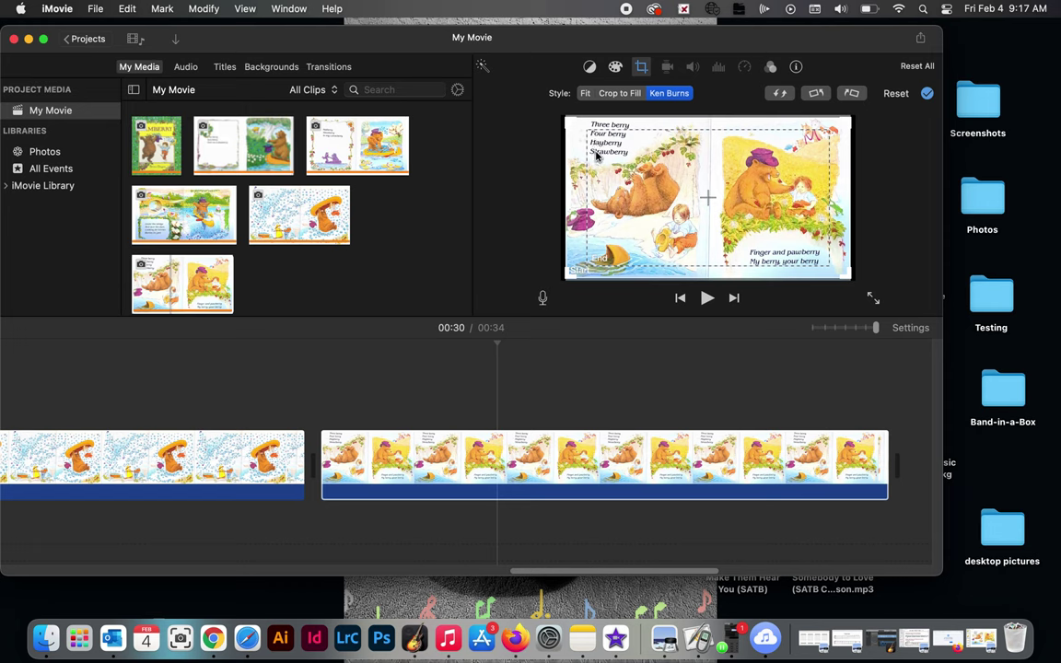
pyautogui.click(596, 157)
# Enlarge the Ken Burns end frame to cover nearly the whole spread.
pyautogui.moveTo(589, 130)
pyautogui.mouseDown()
pyautogui.moveTo(572, 120)
pyautogui.moveTo(589, 127)
pyautogui.mouseUp()
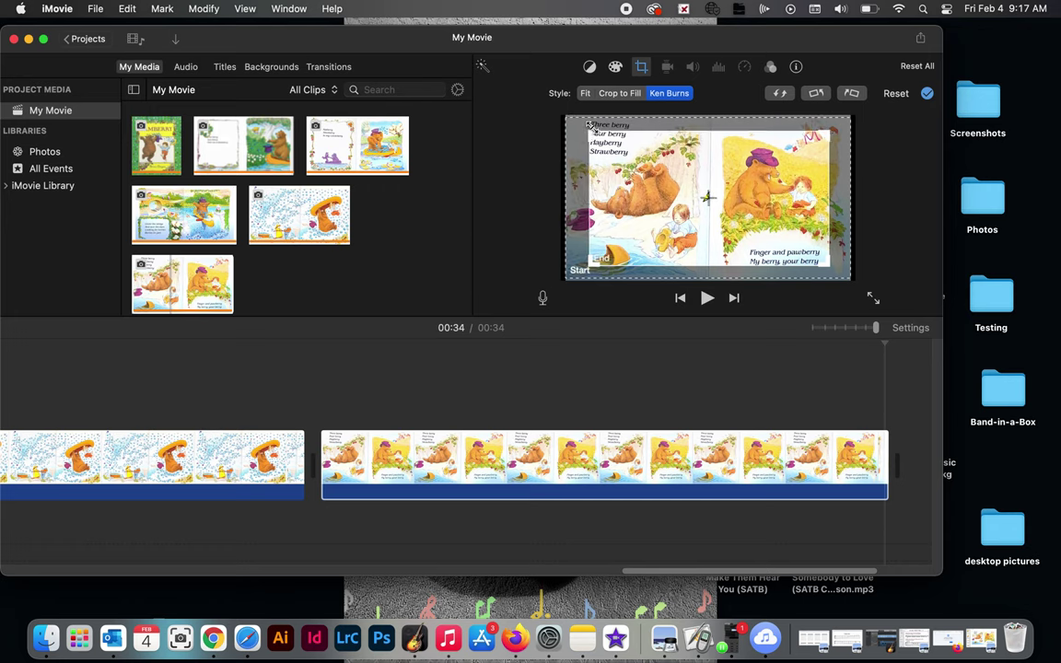
pyautogui.moveTo(642, 162)
pyautogui.mouseDown()
pyautogui.moveTo(633, 154)
pyautogui.moveTo(642, 162)
pyautogui.mouseUp()
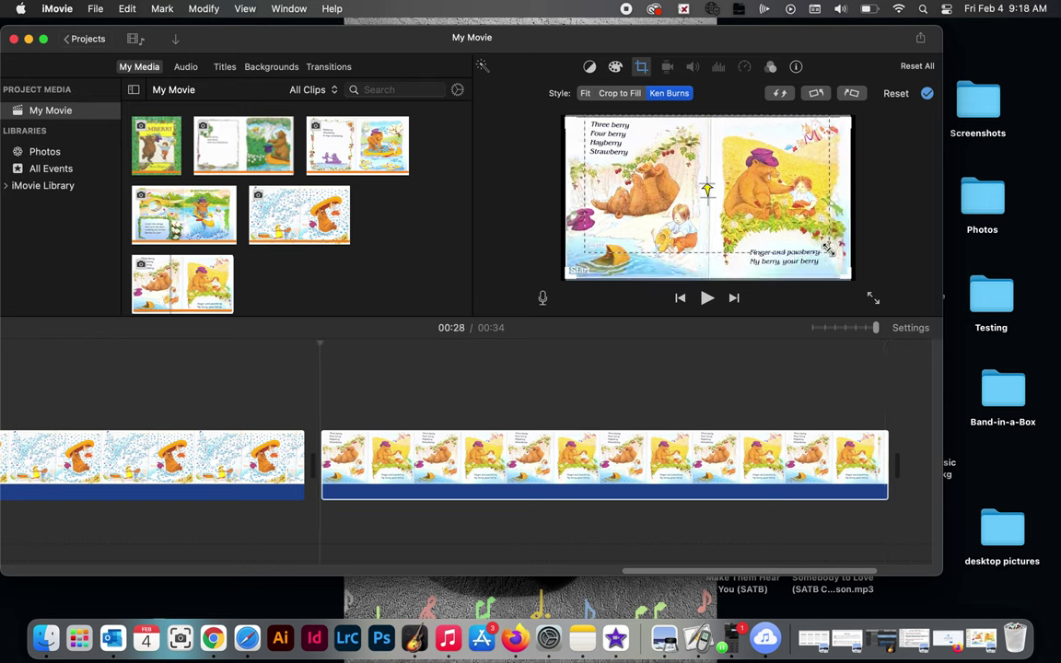
pyautogui.click(747, 225)
pyautogui.moveTo(834, 271); pyautogui.dragTo(840, 284)
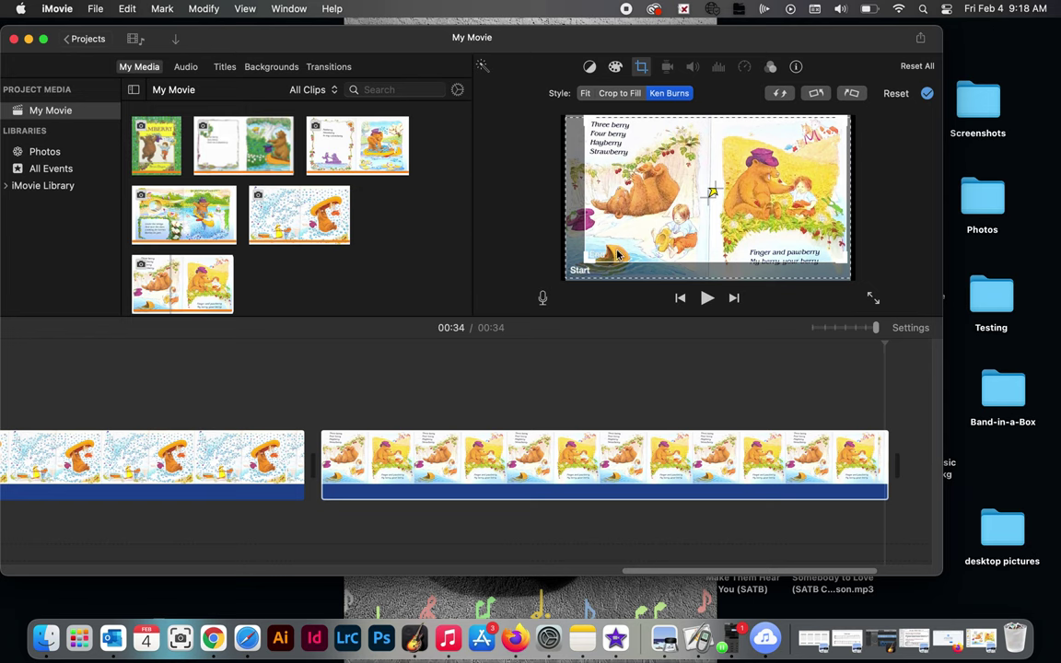
pyautogui.moveTo(589, 261); pyautogui.dragTo(575, 275)
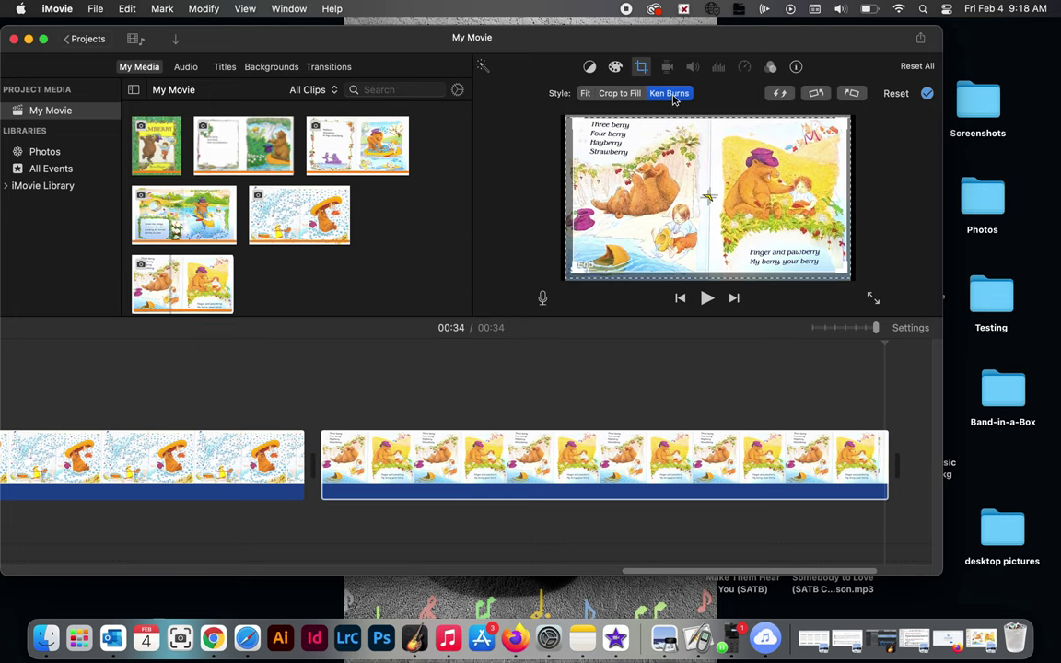
# Switch the Three berry page and the falling-blue-berries page to the Fit style.
pyautogui.click(585, 93)
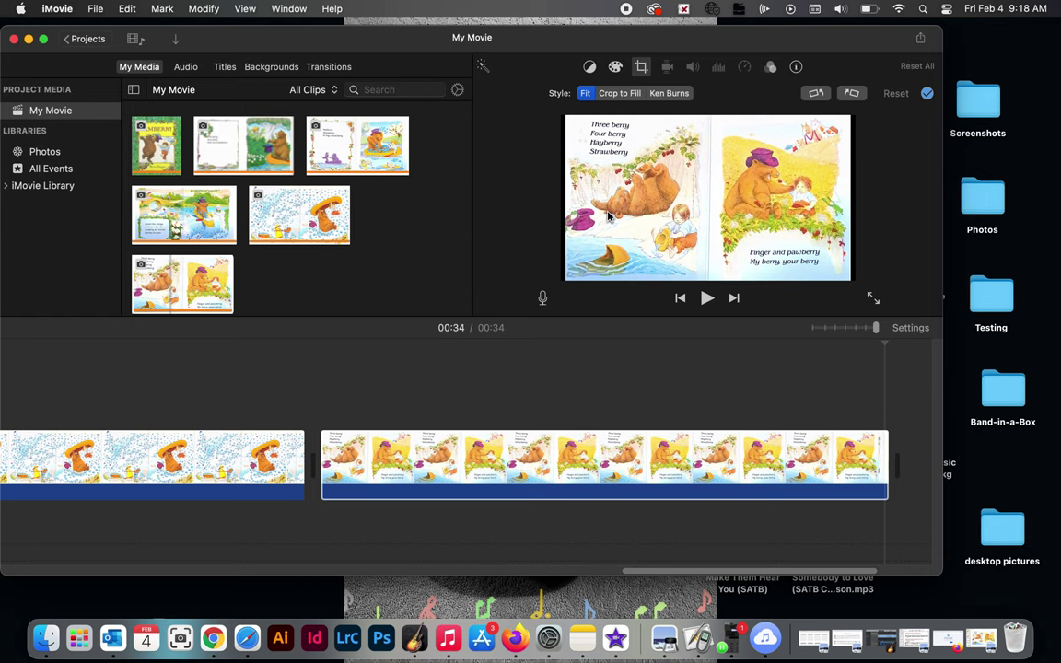
pyautogui.click(198, 480)
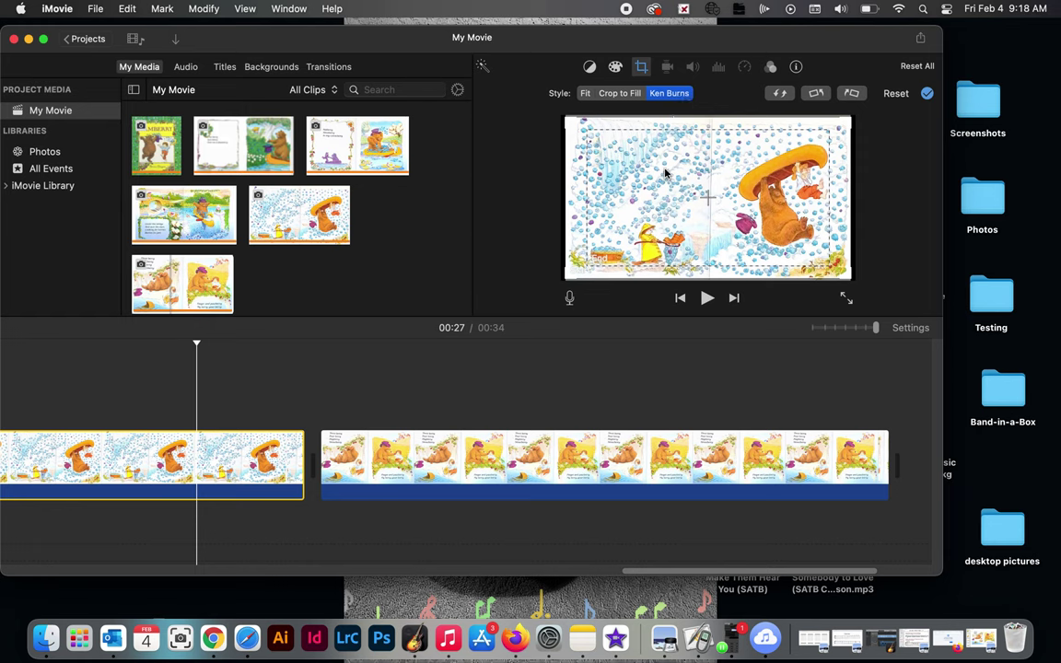
pyautogui.click(585, 94)
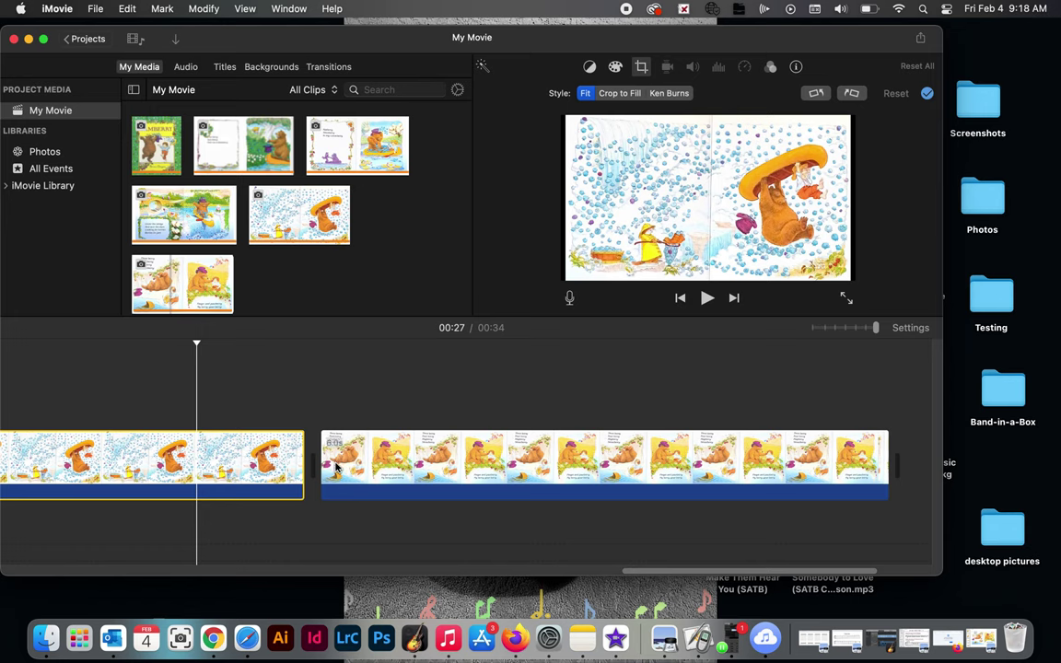
pyautogui.click(342, 468)
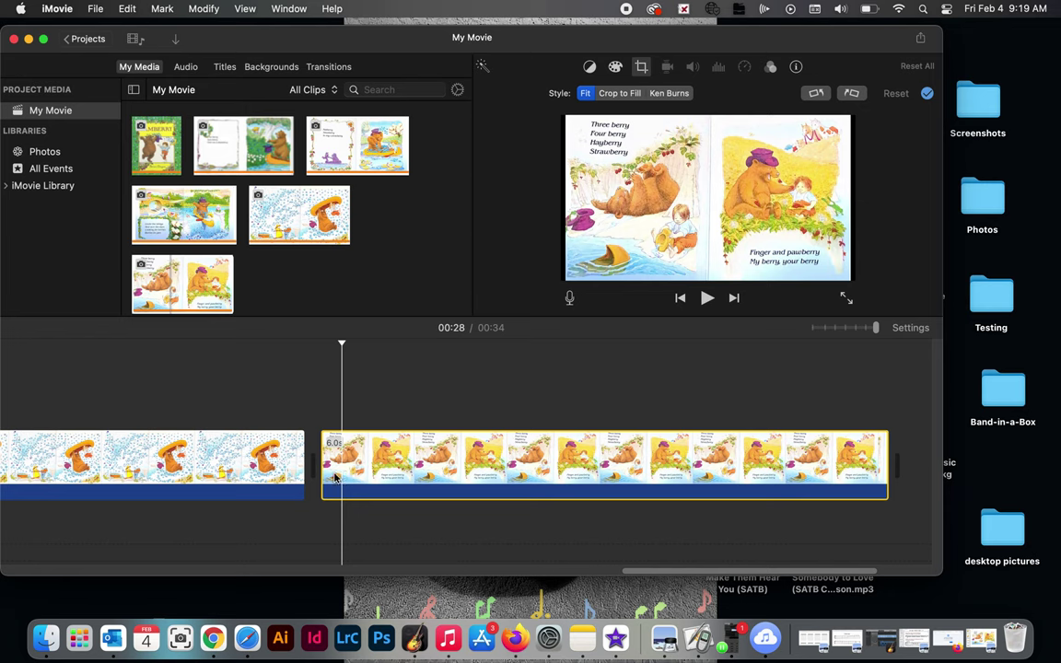
# Add a cross dissolve to the Three berry clip.
pyautogui.rightClick(336, 478)
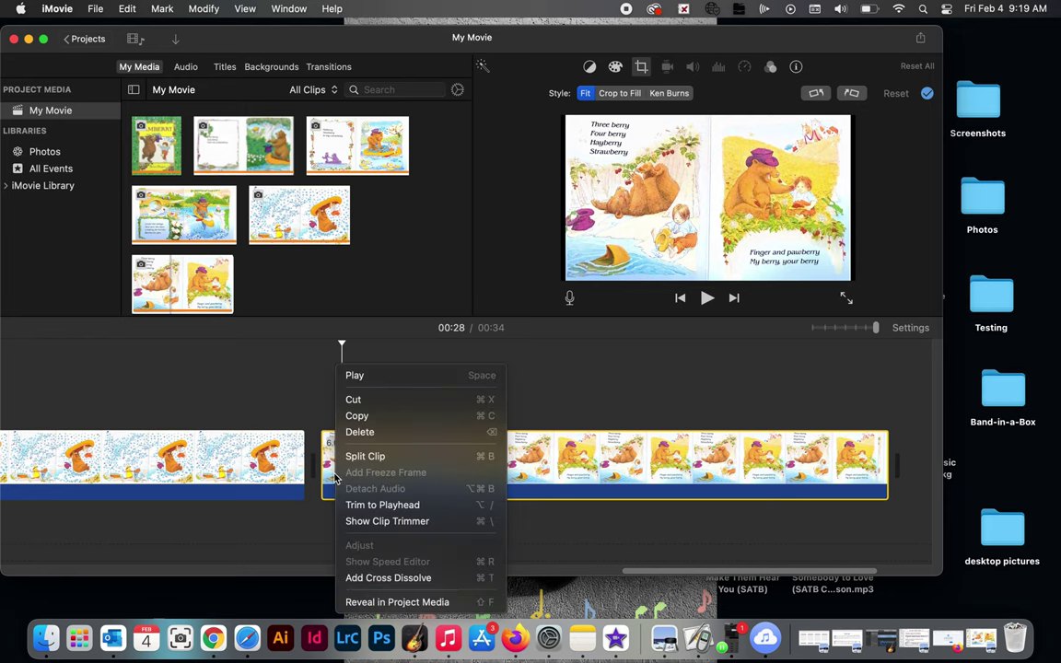
pyautogui.press('Escape')
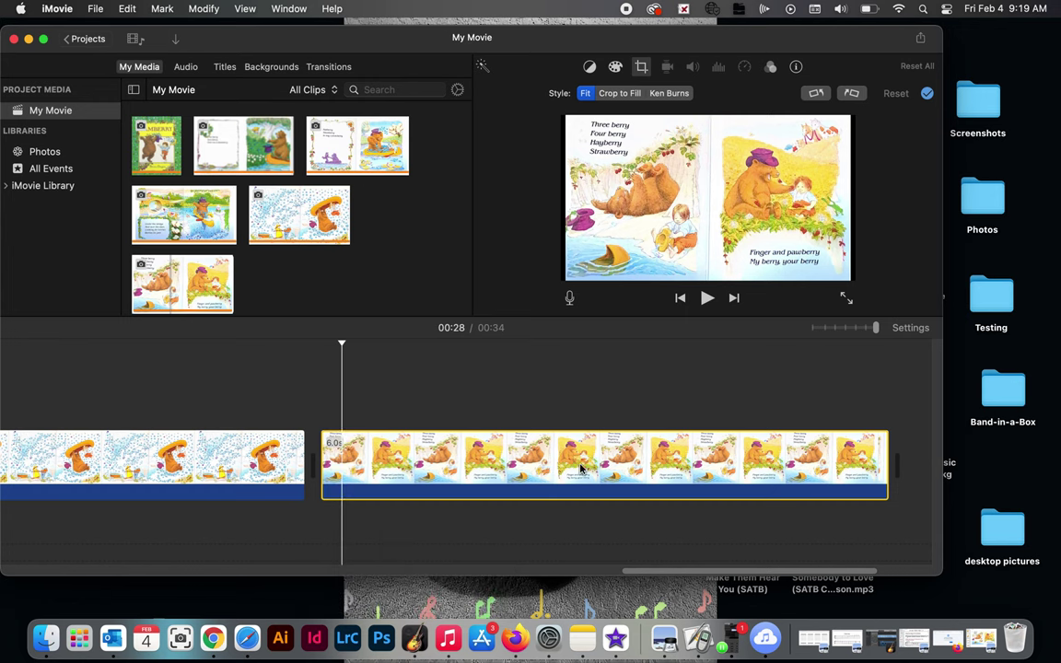
pyautogui.rightClick(358, 466)
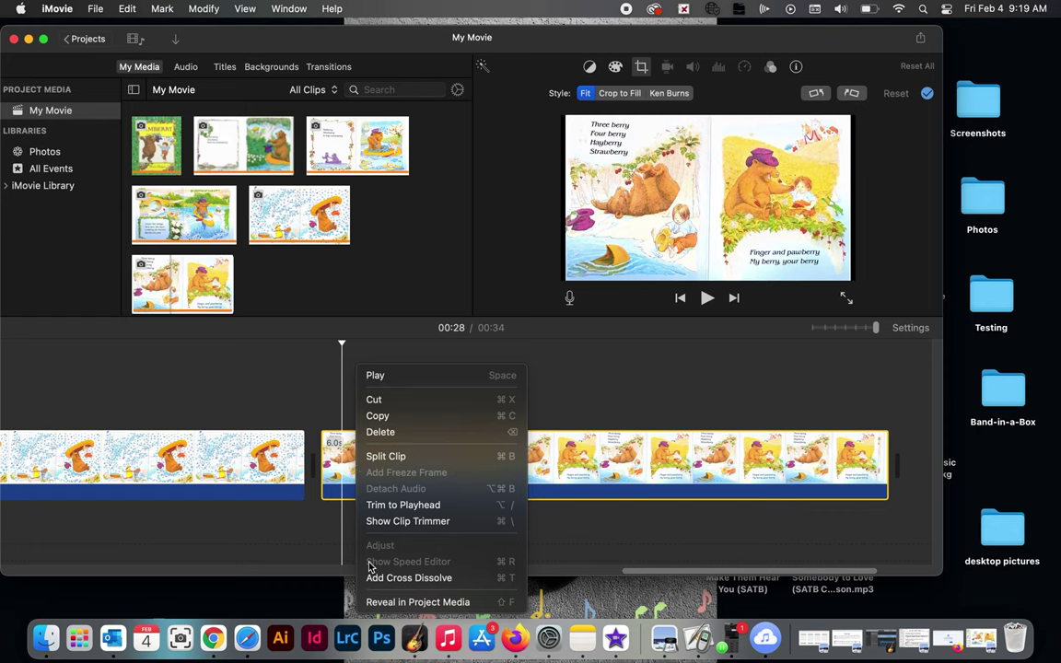
pyautogui.click(406, 577)
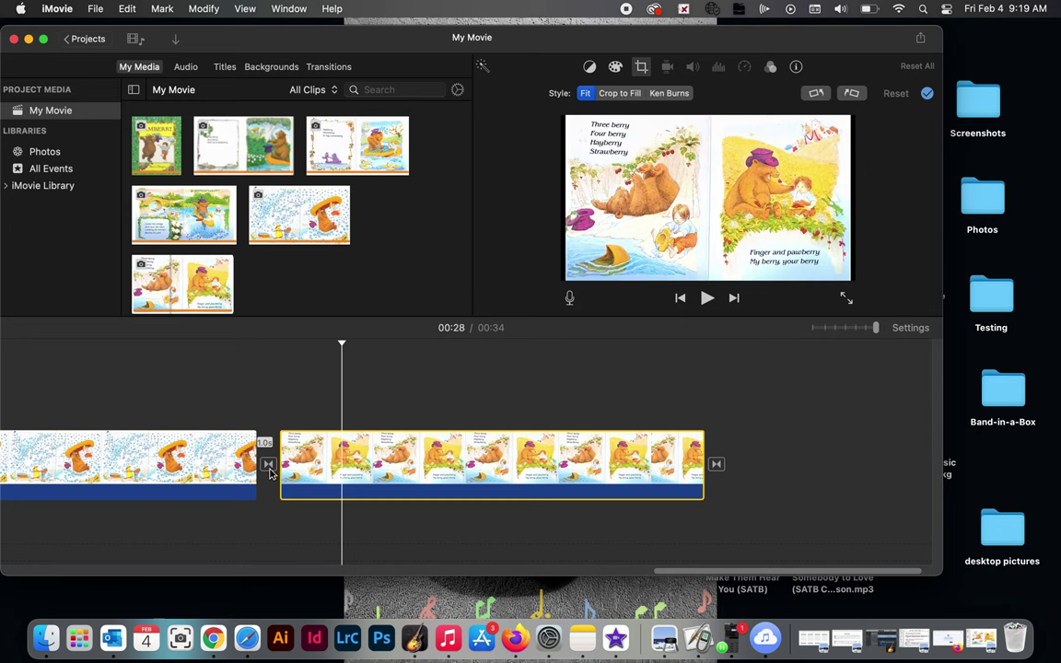
# Add a cross dissolve to the falling-blue-berries page, then select the Jamberry cover clip.
pyautogui.hscroll(-5, 267, 479)
pyautogui.hscroll(-2, 272, 472)
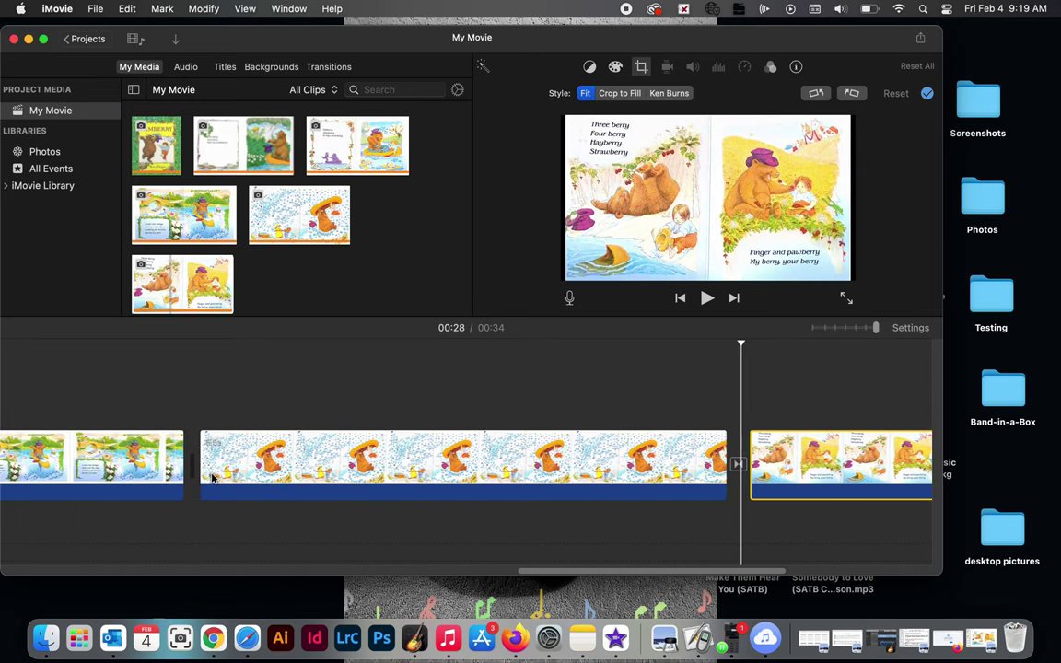
pyautogui.click(211, 465)
pyautogui.rightClick(232, 464)
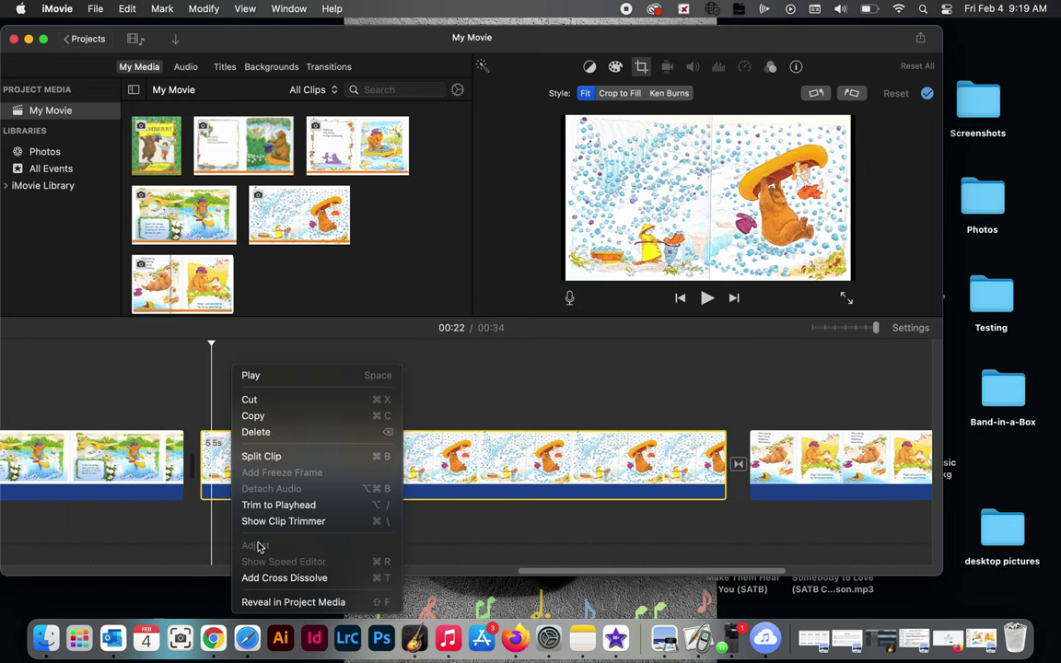
pyautogui.click(261, 575)
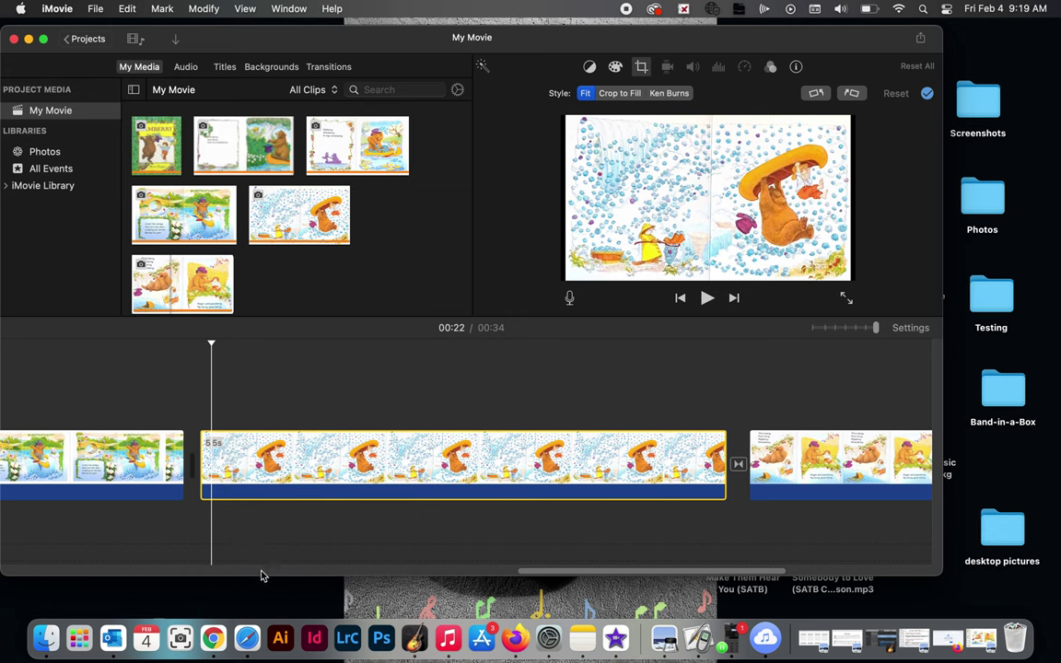
pyautogui.hscroll(-7, 184, 498)
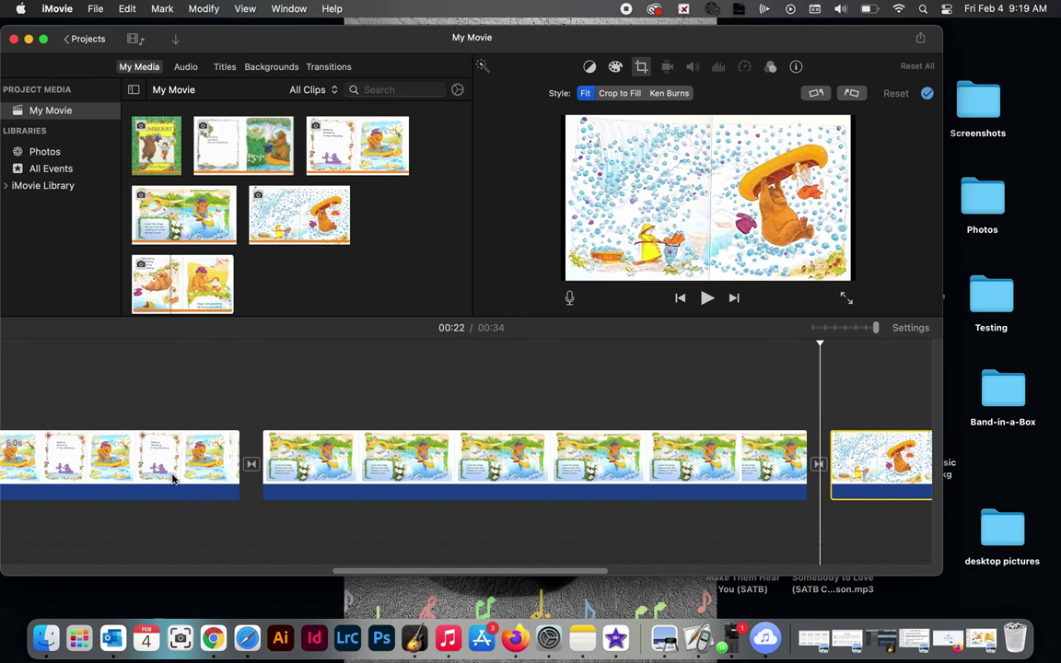
pyautogui.hscroll(-6, 175, 483)
pyautogui.hscroll(-2, 172, 477)
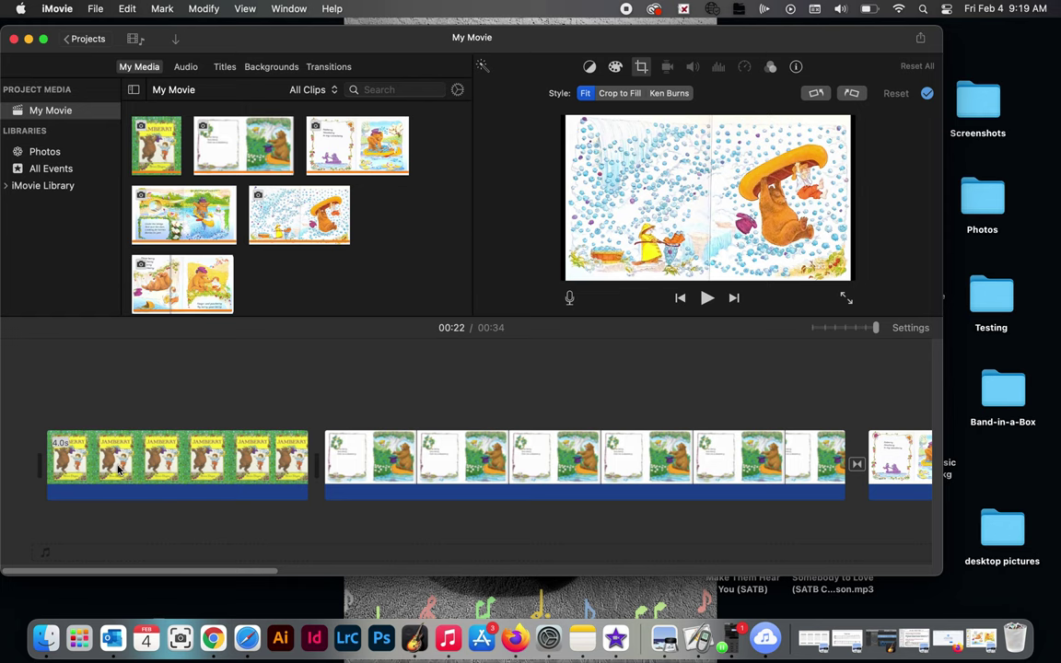
pyautogui.click(112, 423)
pyautogui.moveTo(117, 344); pyautogui.dragTo(45, 348)
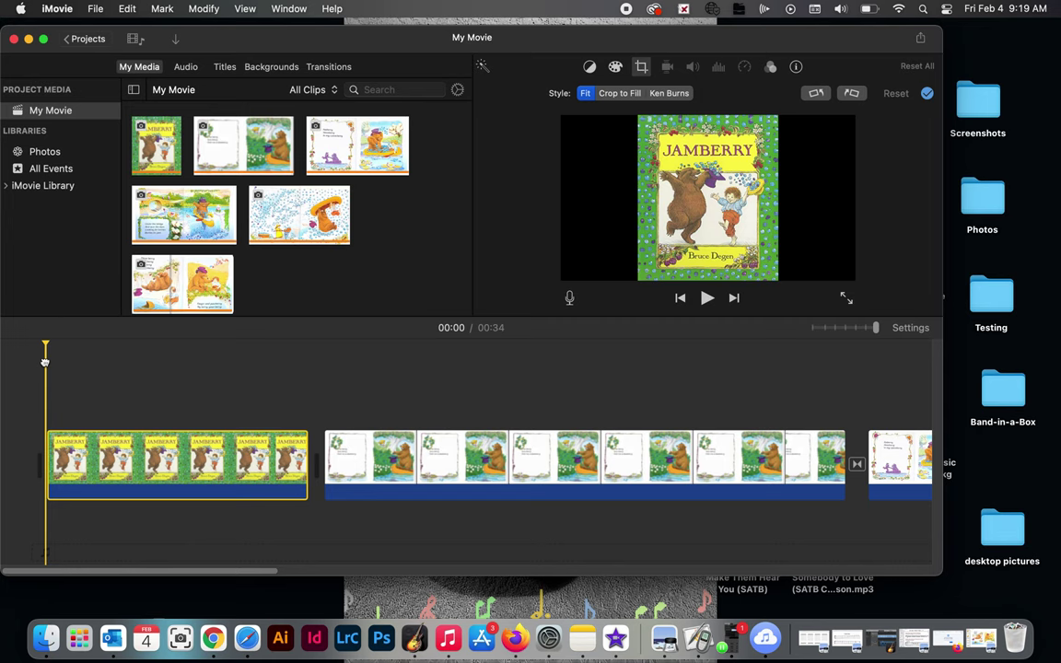
pyautogui.click(707, 299)
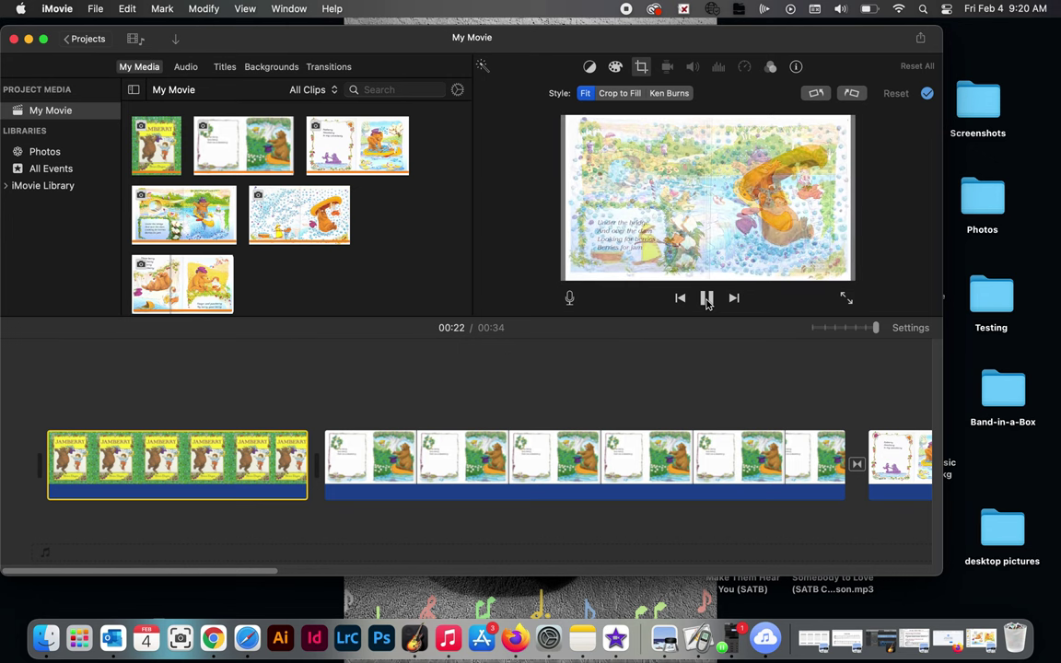
# Stop playback and stretch the 'Under the bridge' clip to about 6 seconds.
pyautogui.click(706, 299)
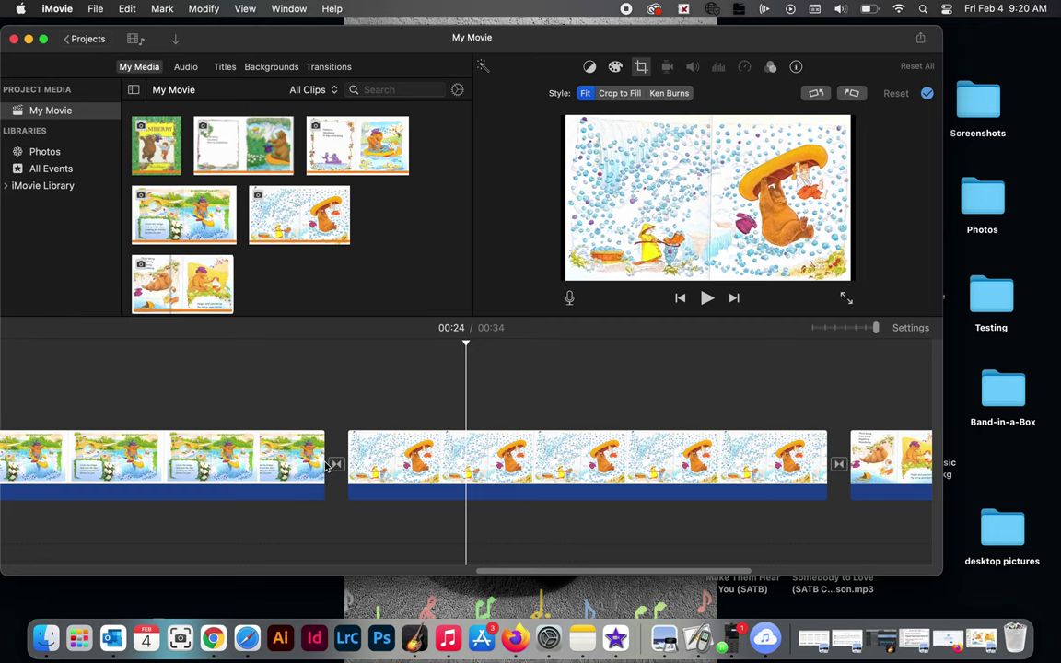
pyautogui.moveTo(327, 464); pyautogui.dragTo(366, 463)
pyautogui.hscroll(-2, 281, 474)
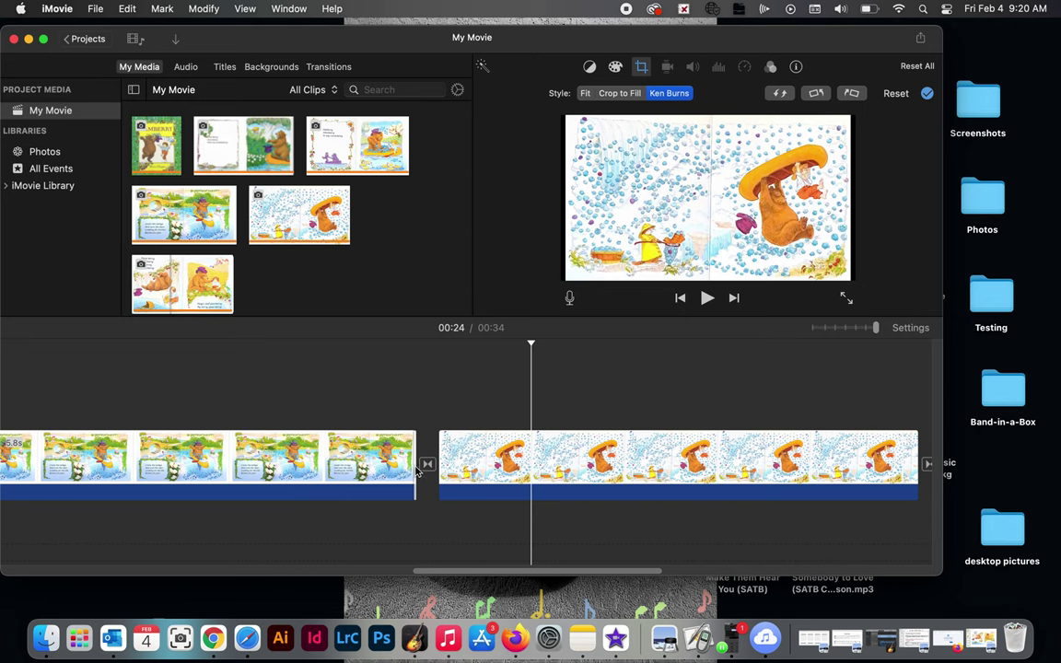
pyautogui.moveTo(419, 464); pyautogui.dragTo(489, 464)
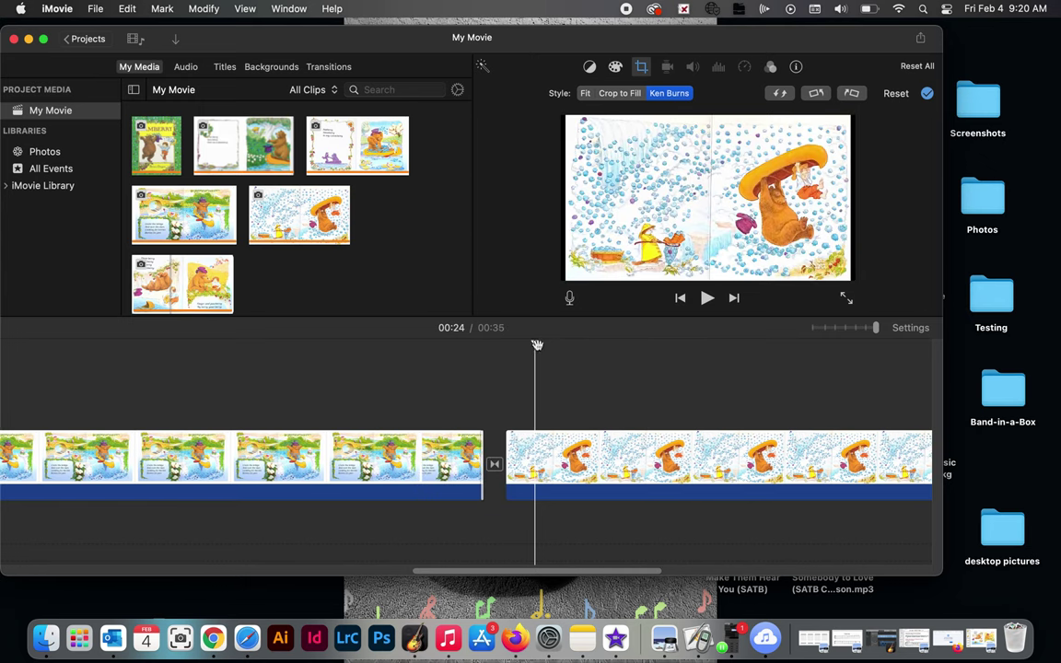
pyautogui.moveTo(537, 344); pyautogui.dragTo(608, 543)
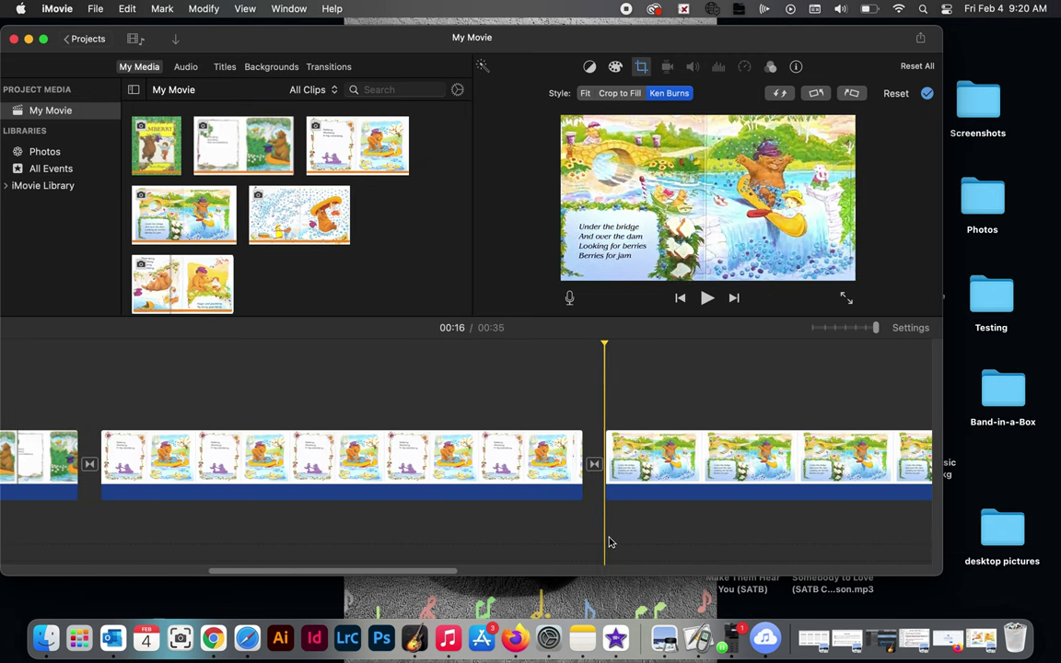
pyautogui.click(706, 298)
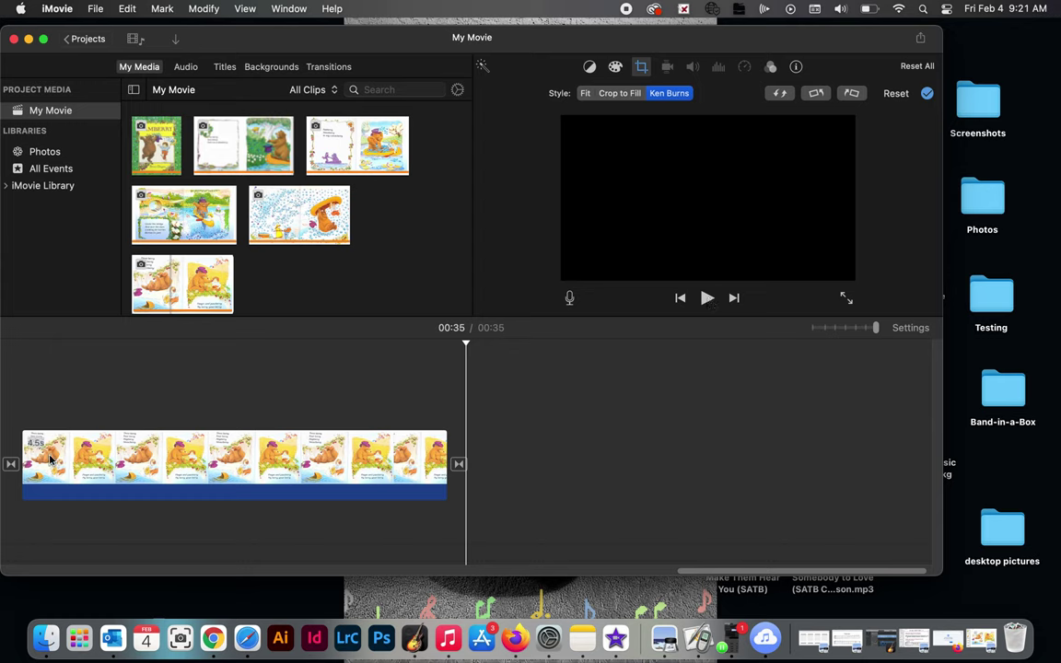
pyautogui.click(451, 459)
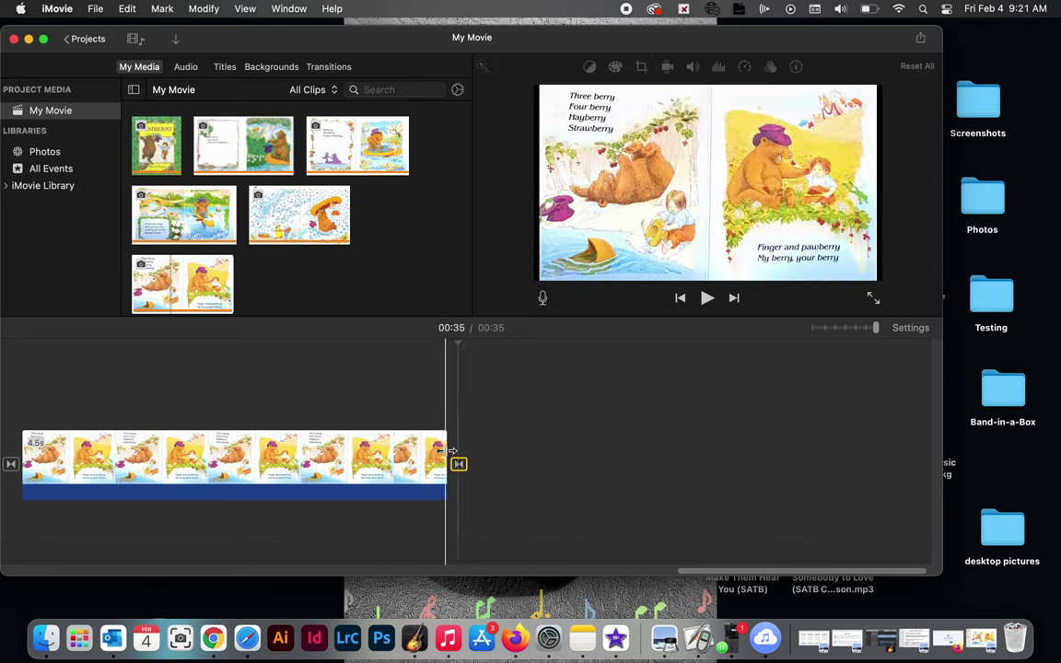
# Lengthen the final 'Three berry, Four berry' clip so the movie runs 37 seconds.
pyautogui.moveTo(451, 451); pyautogui.dragTo(598, 474)
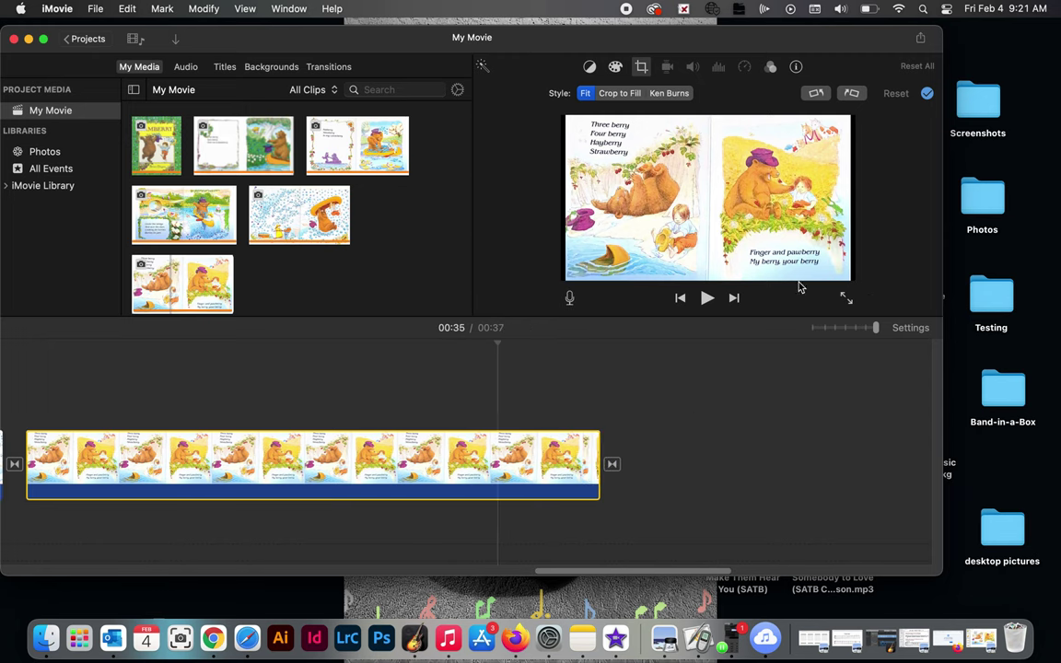